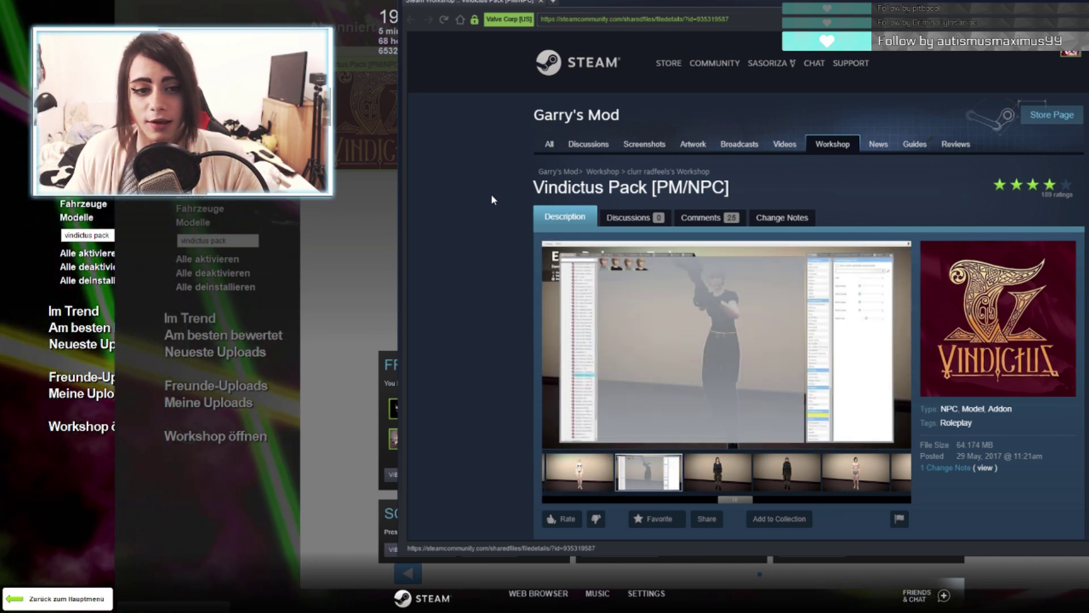
Open the PAC editor in Garry's Mod and add an entity part to the "my outfit" group.
scroll(491, 194, "down", 1)
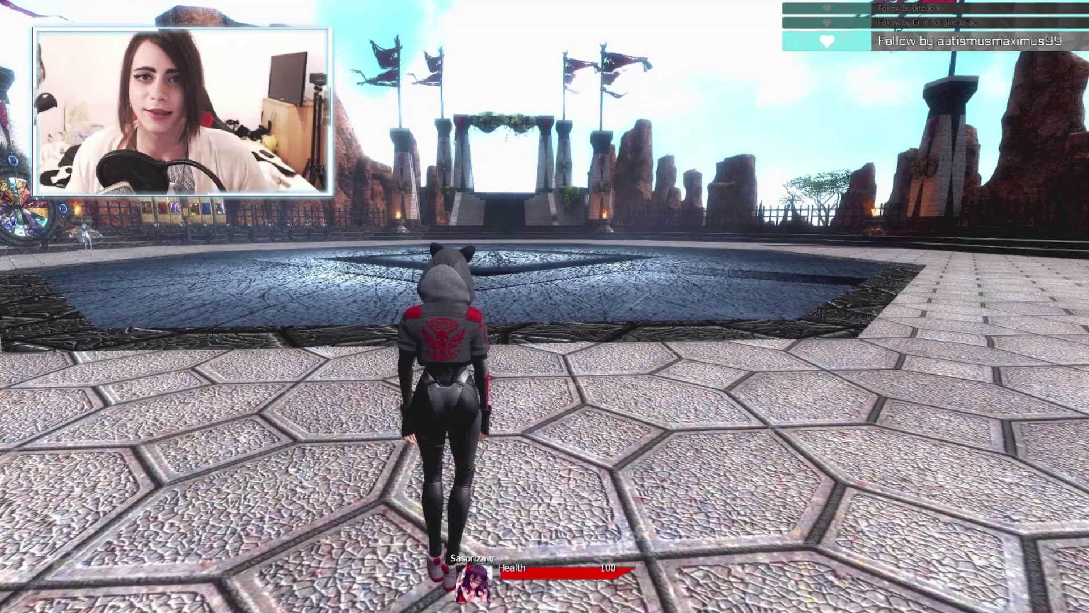
key("c")
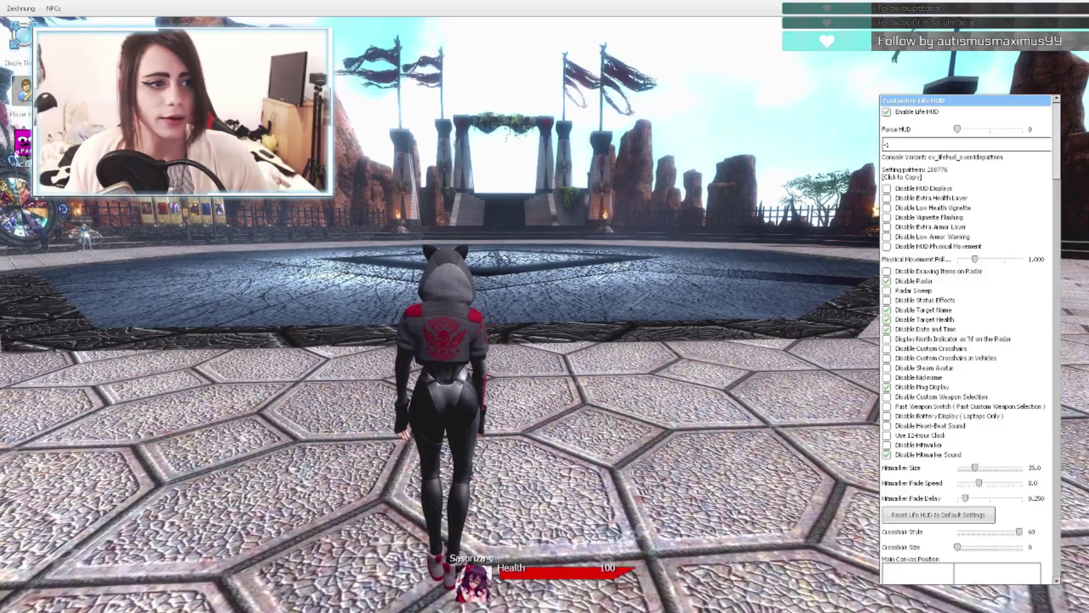
left_click(22, 147)
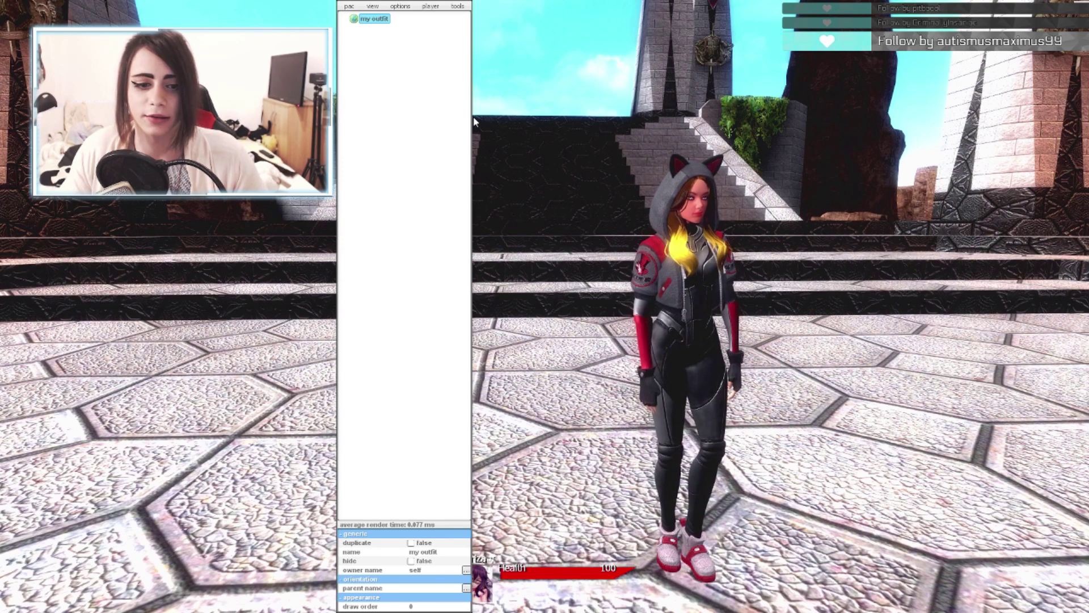
right_click(385, 18)
left_click(410, 114)
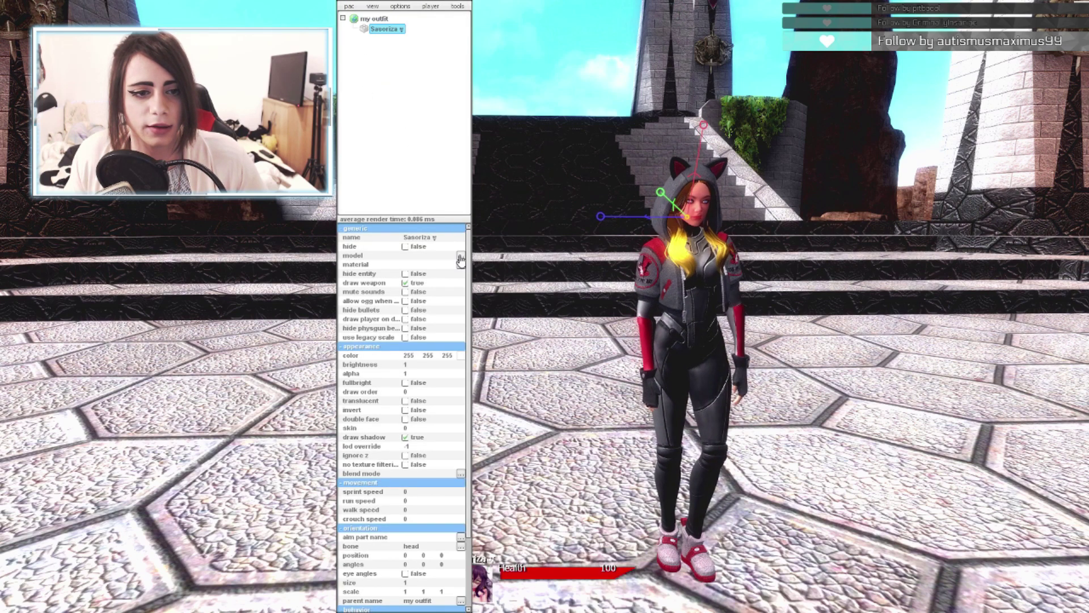
left_click(460, 257)
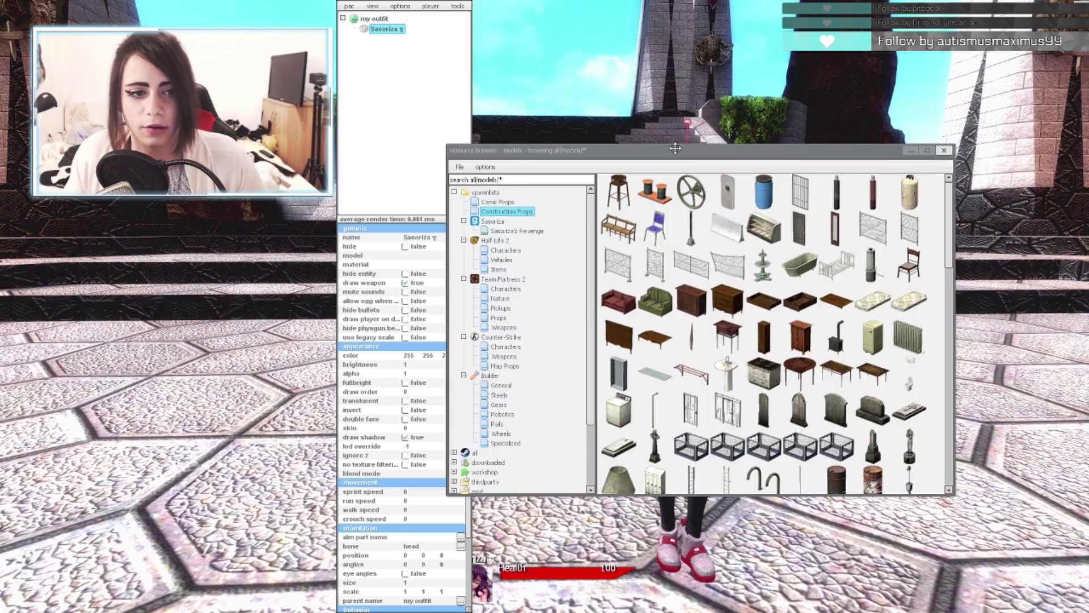
left_click_drag(621, 152, 677, 154)
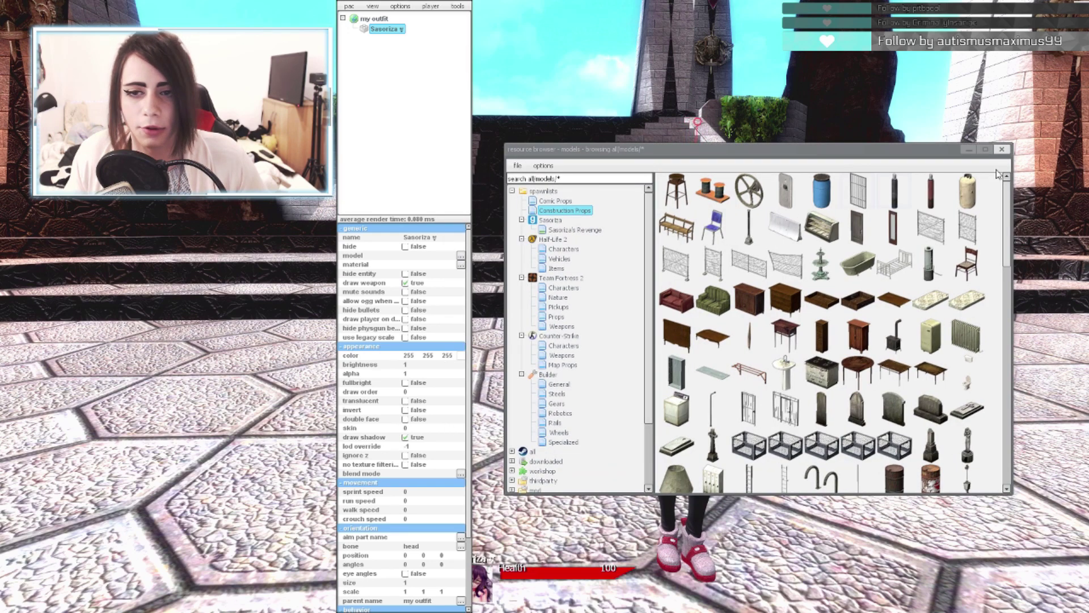
left_click(1002, 149)
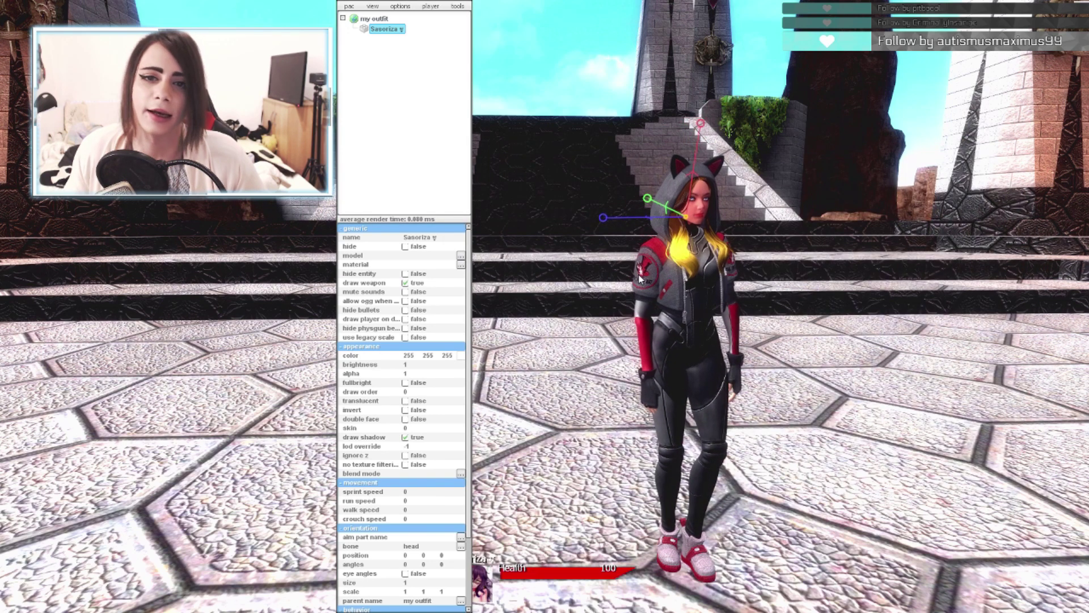
Leave the editor and list the models of the Vindictus Pack [PM/NPC] addon in the spawn menu.
key("ctrl+e")
key("q")
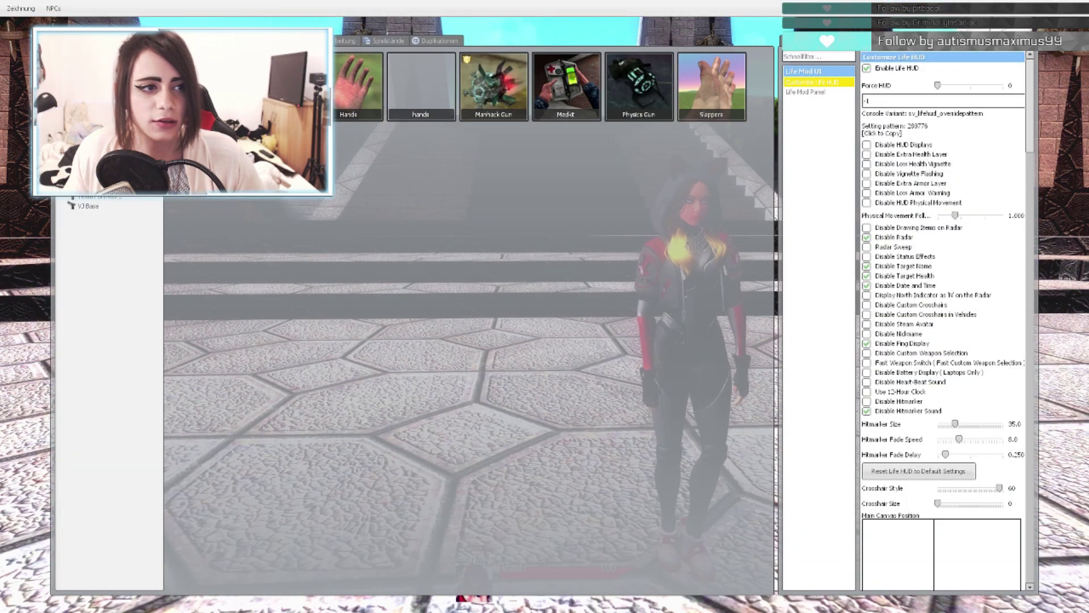
left_click(77, 40)
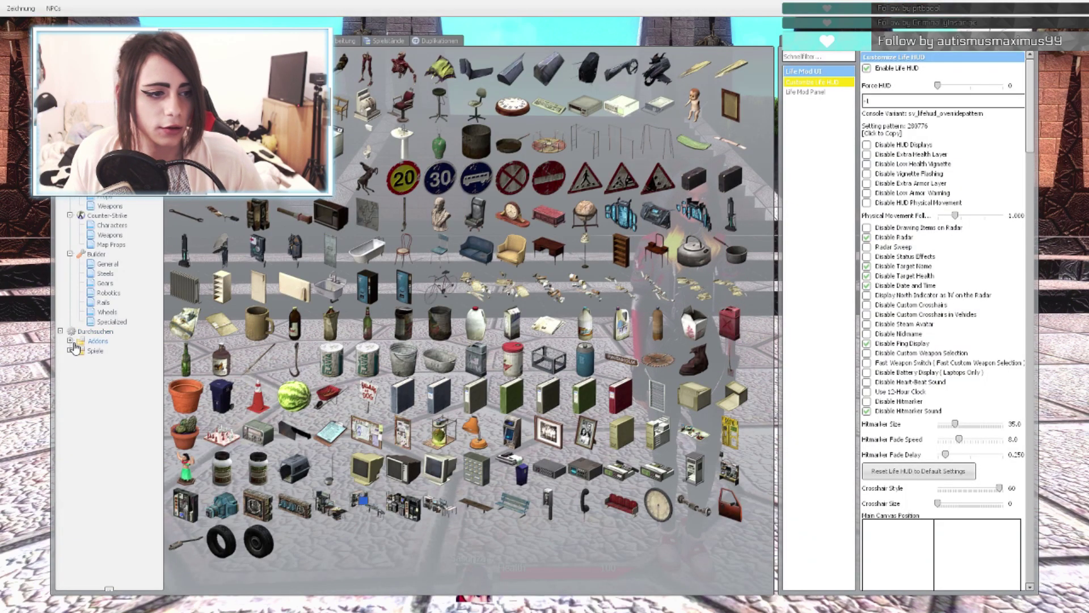
left_click(70, 343)
scroll(103, 297, "down", 10)
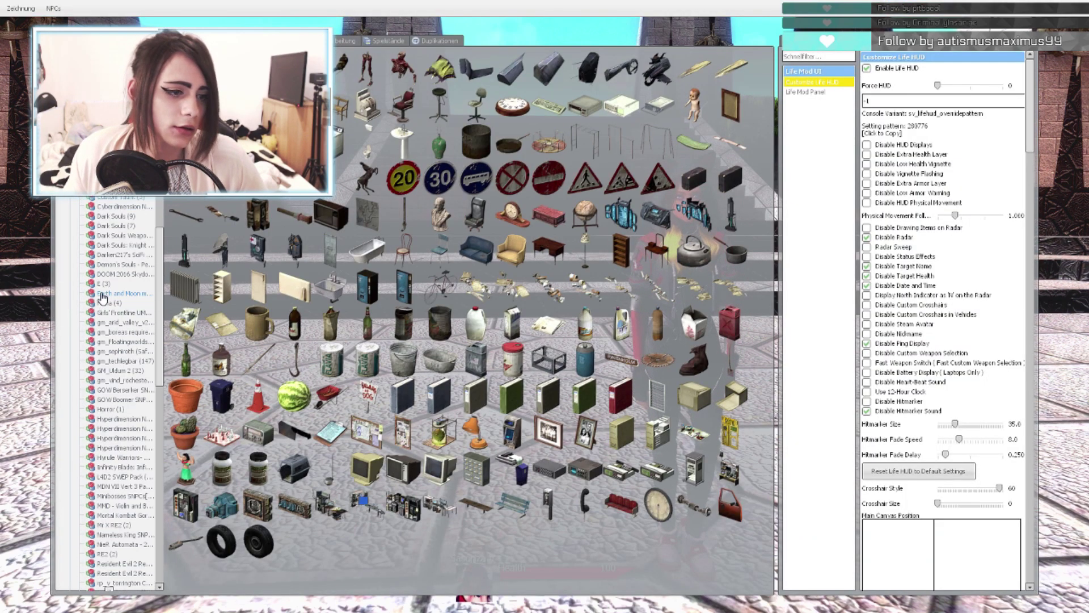
scroll(102, 297, "down", 12)
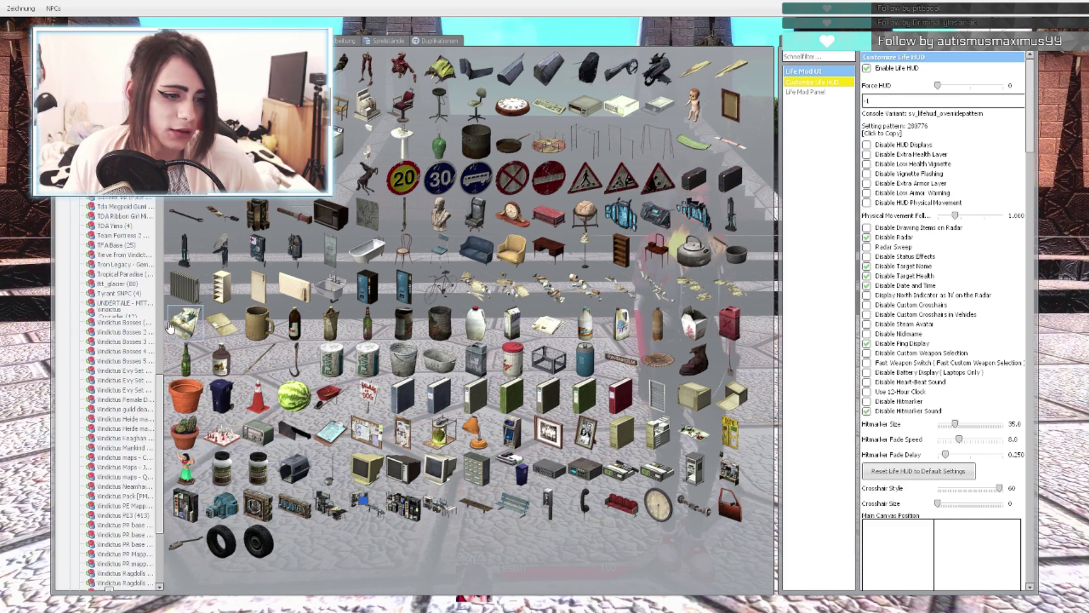
left_click_drag(162, 419, 229, 437)
left_click(183, 466)
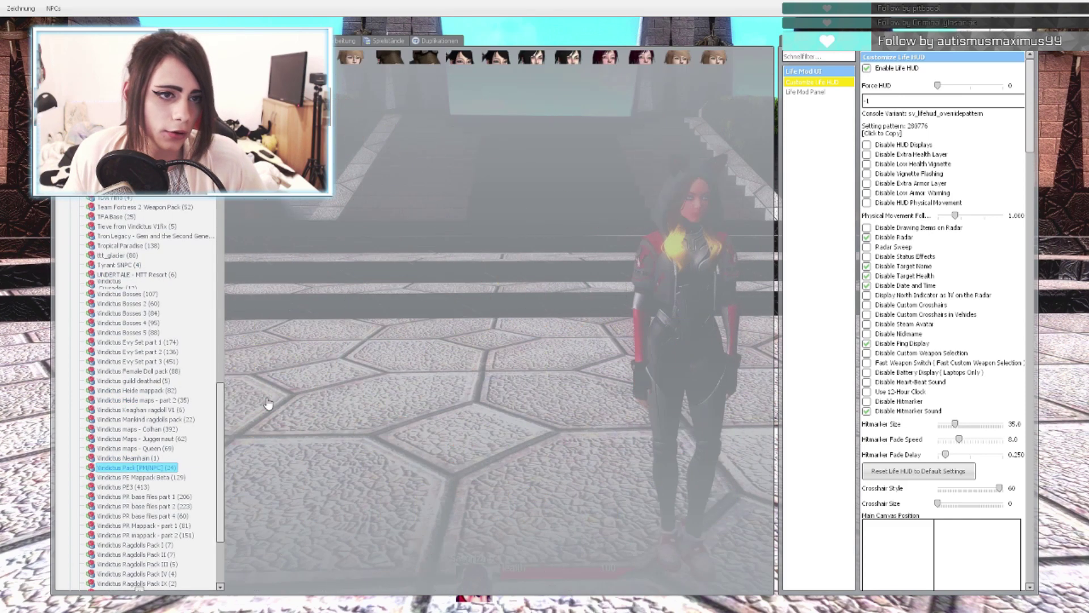
Spawn the tfa_vi_vella model and apply it to the outfit's entity part in the PAC editor.
key("q")
key("q")
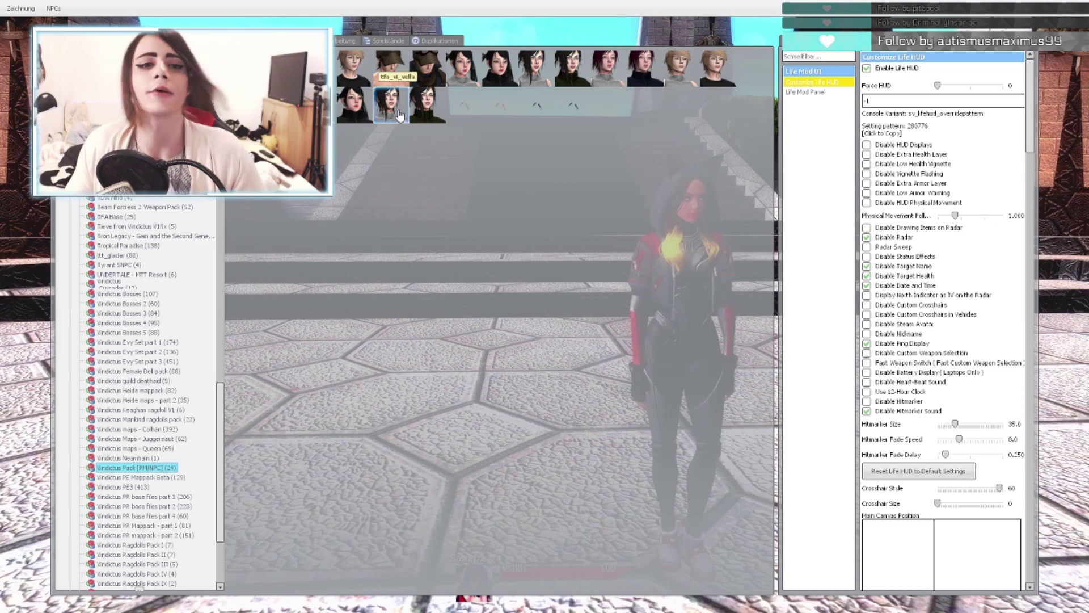
left_click(397, 111)
key("q")
key("ctrl+e")
right_click(559, 296)
left_click(585, 302)
Enable hide entity on the outfit's entity part so the player model is not drawn.
scroll(654, 300, "up", 3)
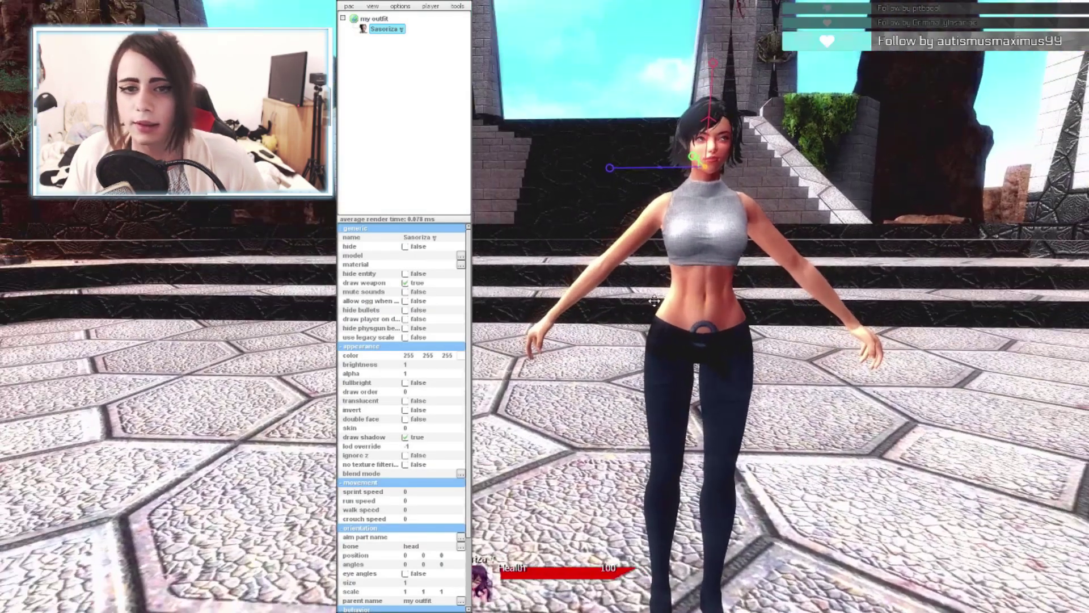
left_click_drag(654, 301, 659, 300)
key("w")
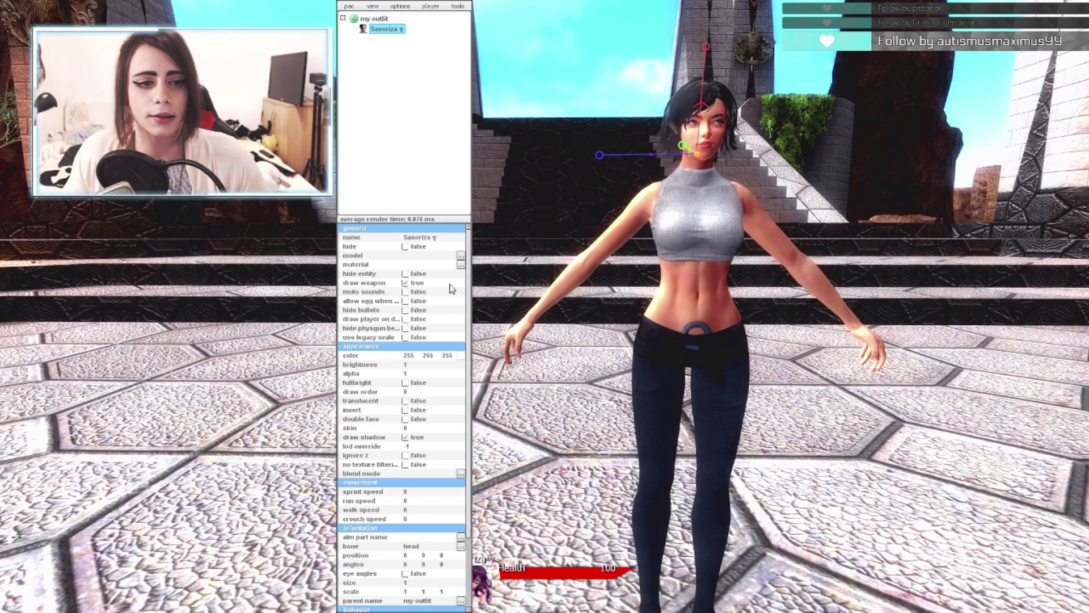
left_click(405, 275)
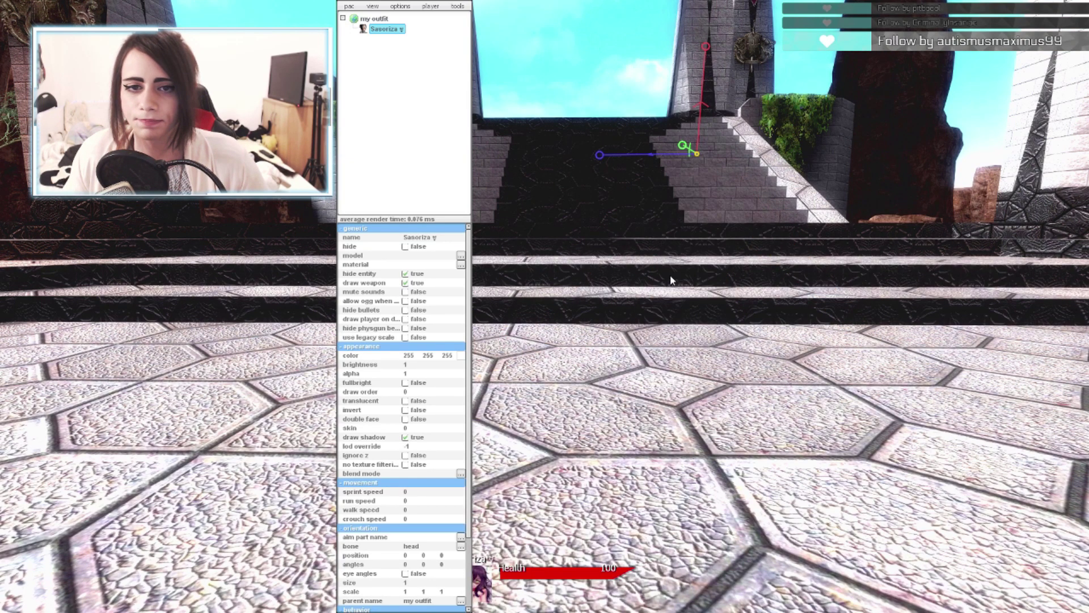
Add a model part to "my outfit" and enable bone merge on it.
right_click(384, 18)
left_click(406, 124)
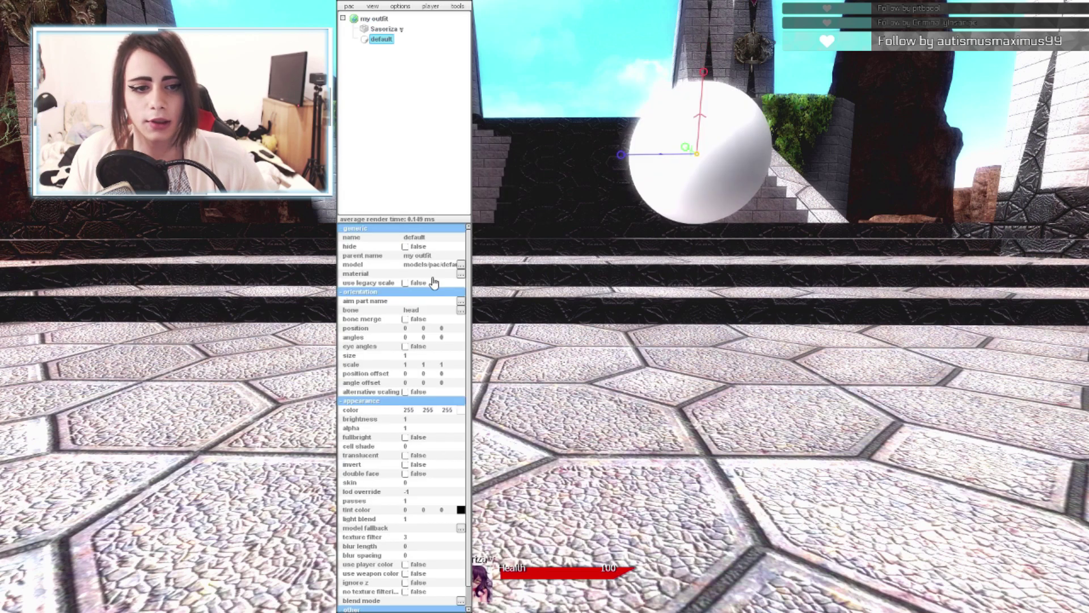
left_click(405, 319)
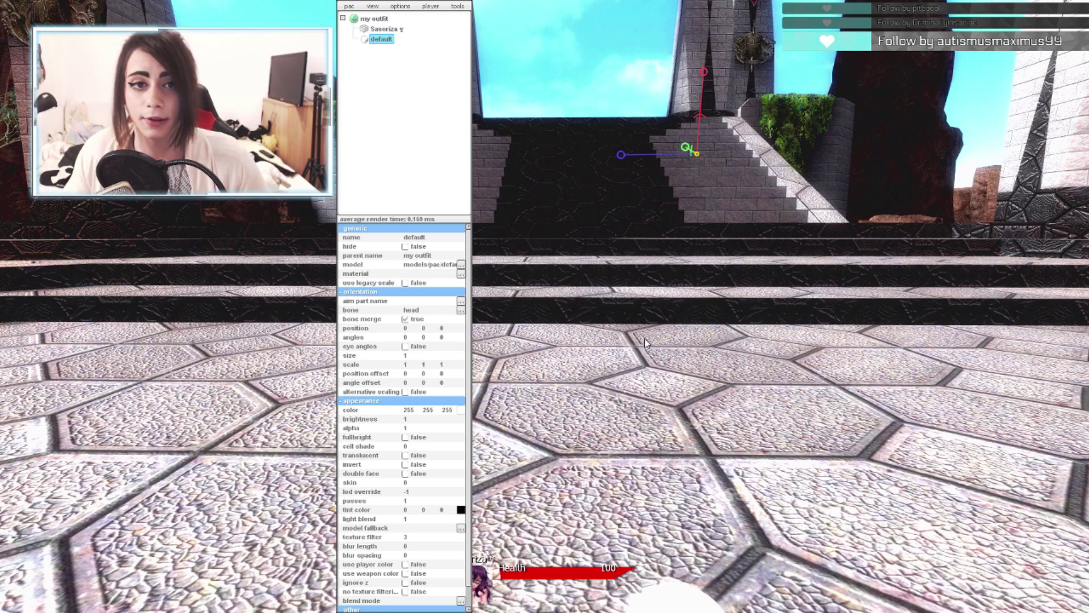
Browse the Vindictus Ragdolls packs in the spawn menu and assign the arisha silverfox model to the new model part.
key("ctrl+e")
key("q")
scroll(147, 397, "down", 5)
left_click(178, 441)
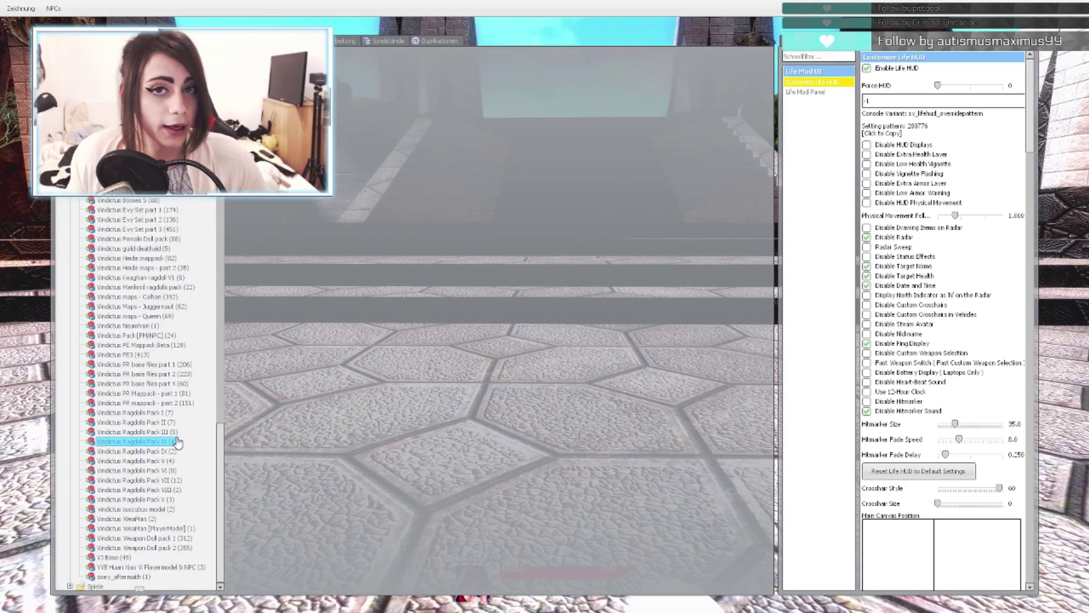
left_click(139, 489)
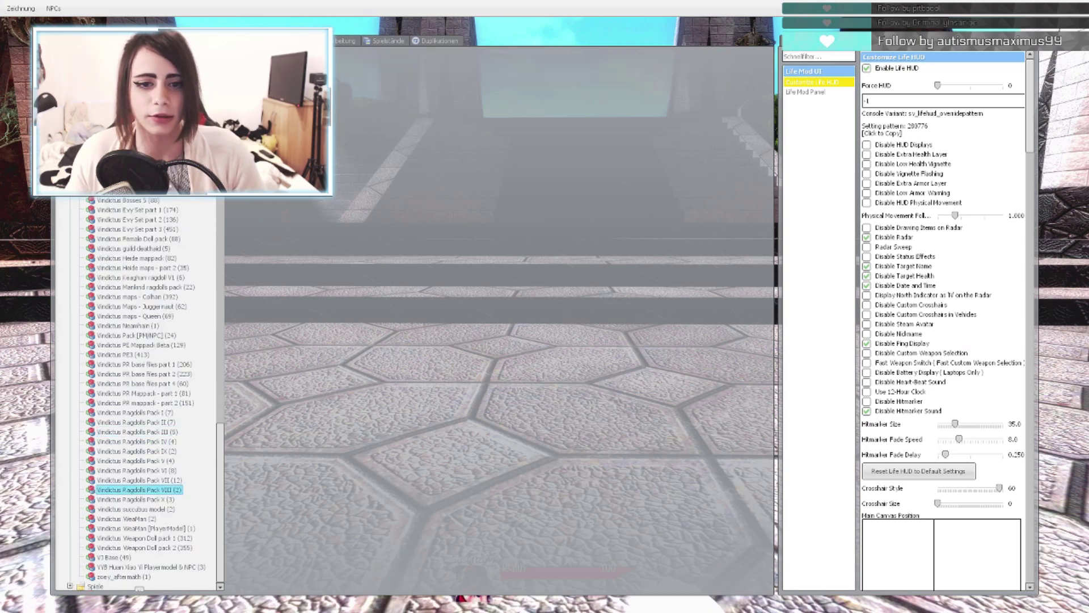
key("q")
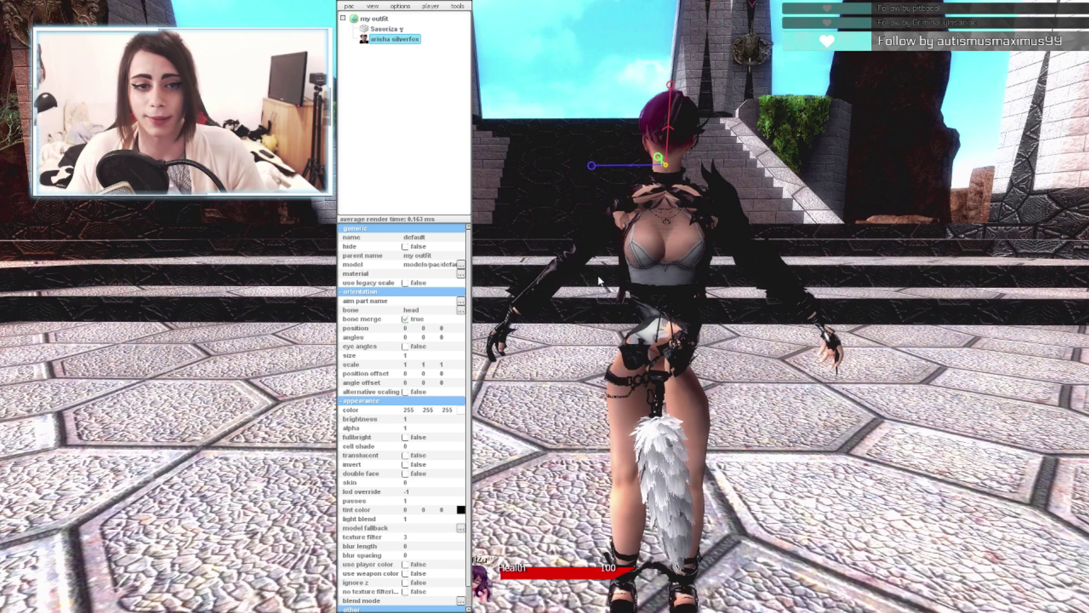
Inspect the arisha silverfox model's body and tail for deformed areas after the bone merge.
left_click_drag(598, 281, 604, 286)
key("a")
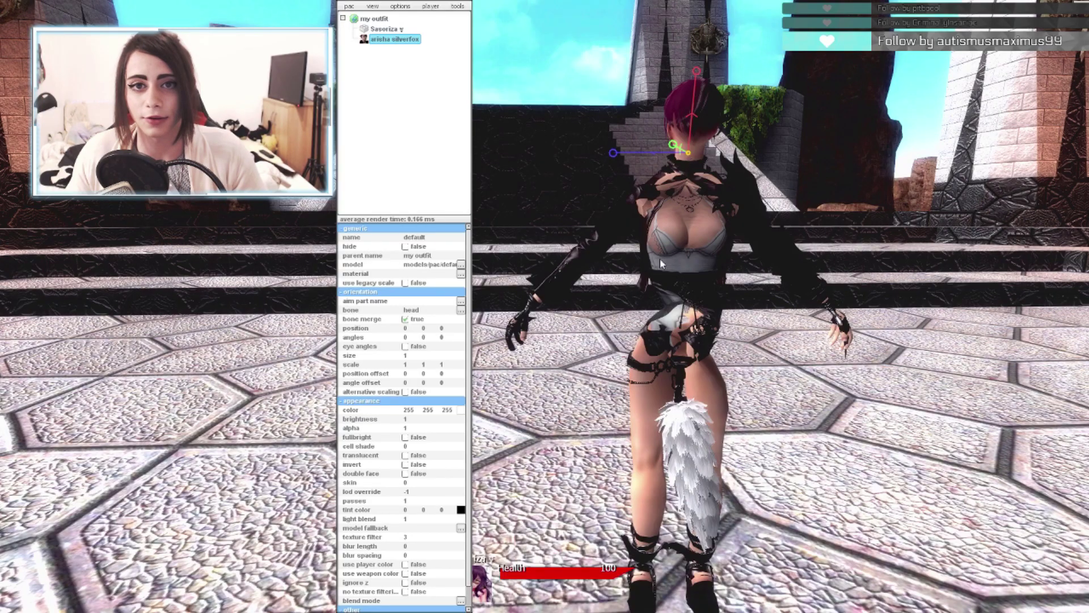
key("a")
left_click_drag(615, 312, 662, 320)
key("w")
key("w")
key("s")
key("w")
key("a")
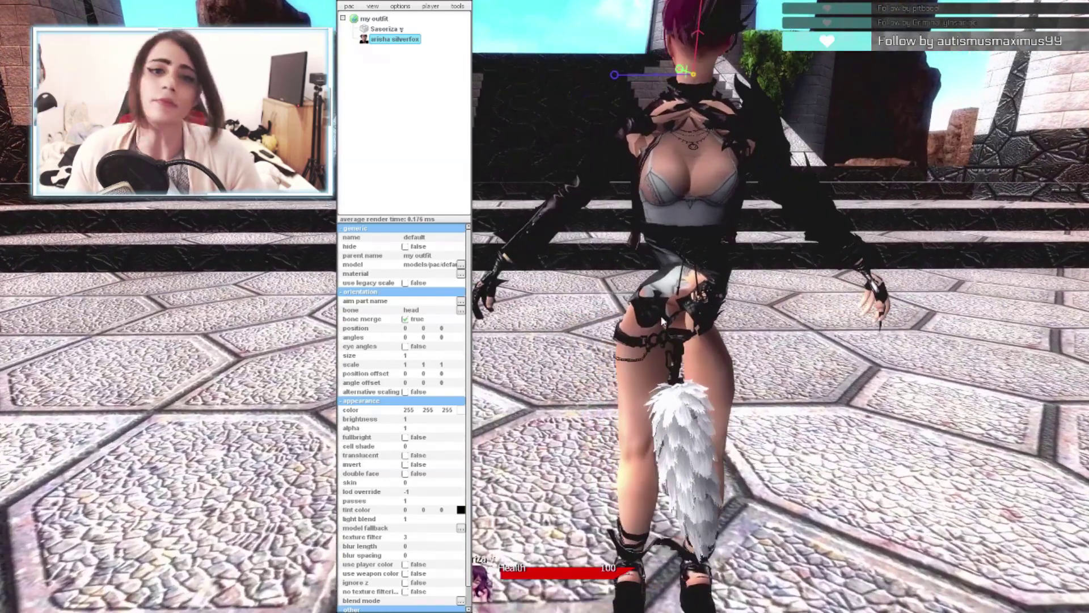
Add a bone modifier under the arisha silverfox model and assign it to the pelvis bone.
right_click(409, 42)
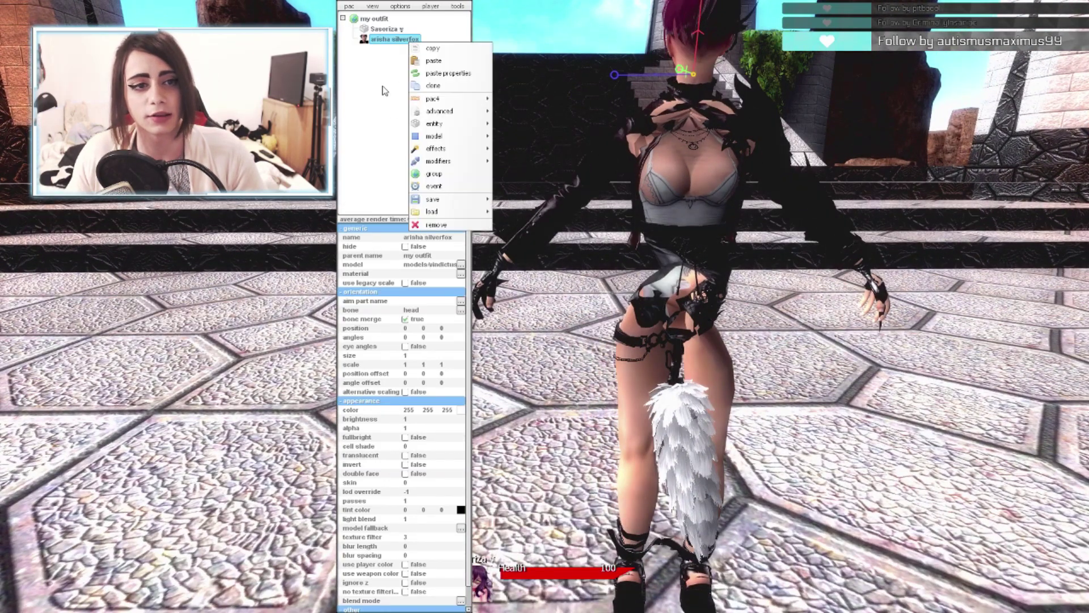
mouse_move(449, 136)
left_click(515, 164)
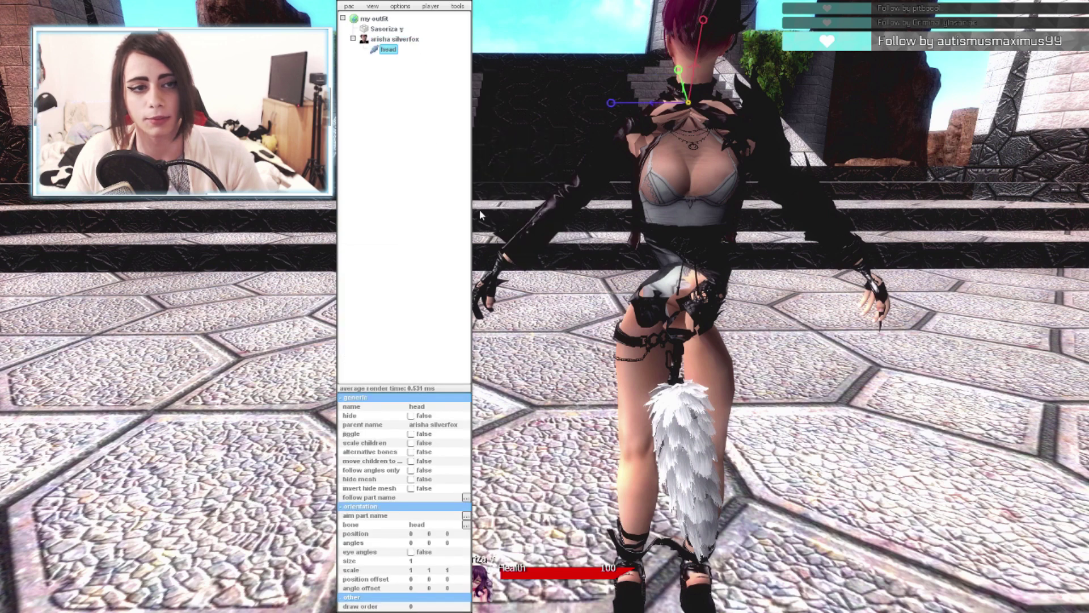
left_click(465, 525)
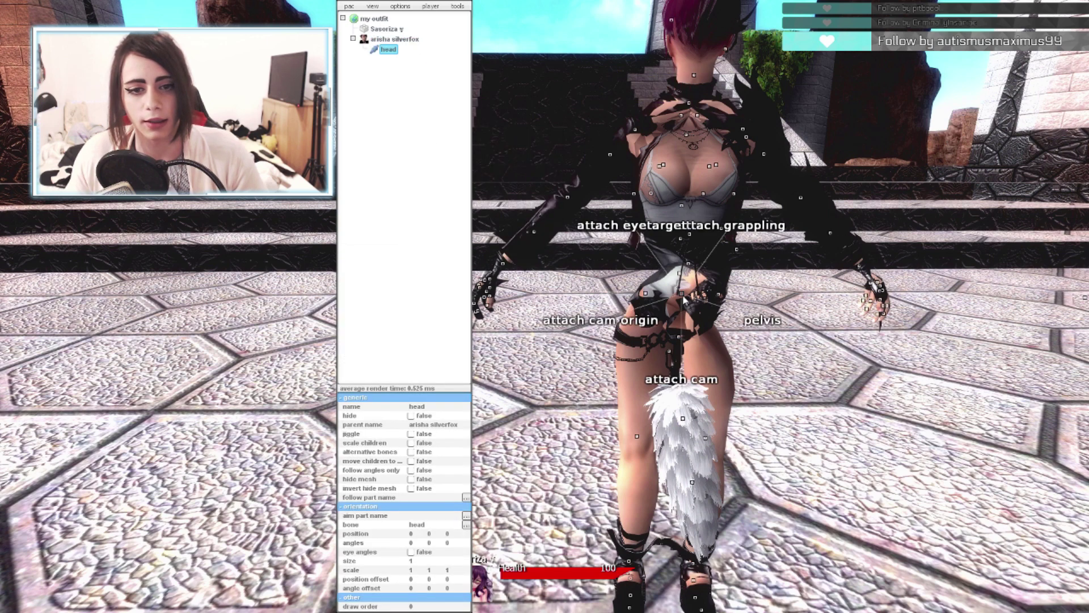
left_click(738, 328)
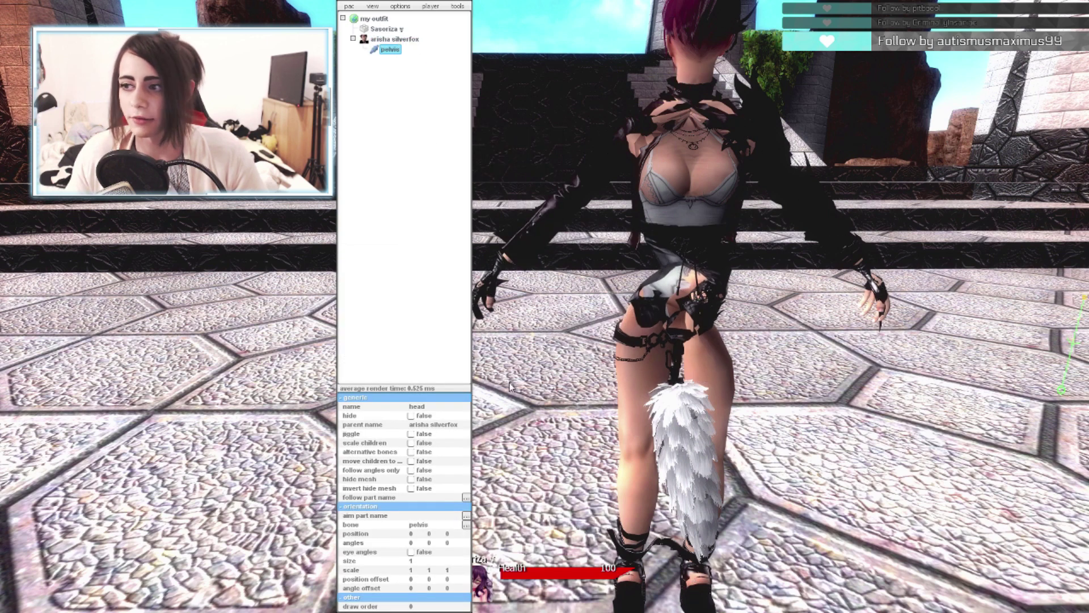
Set the pelvis bone modifier's angles to 0, 90, 90 and enable alternative bones.
left_click(452, 544)
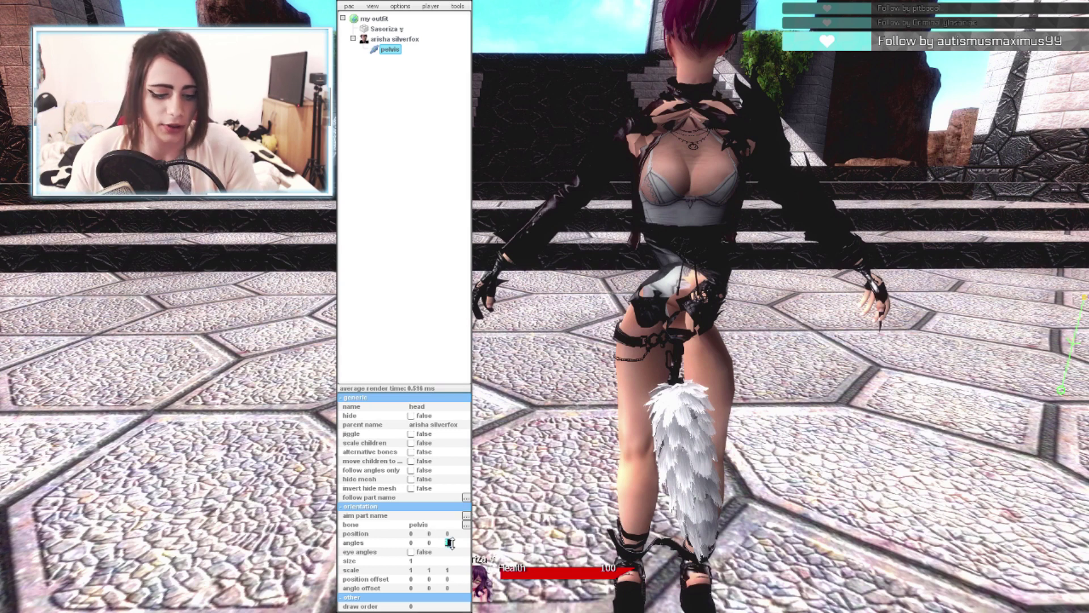
type("90")
key("Return")
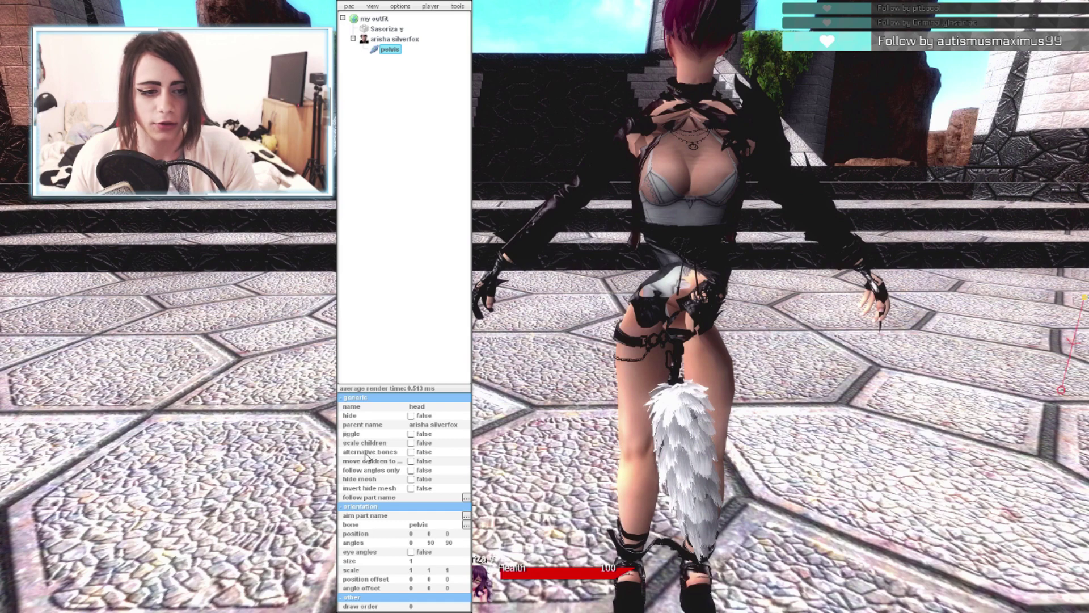
left_click(412, 452)
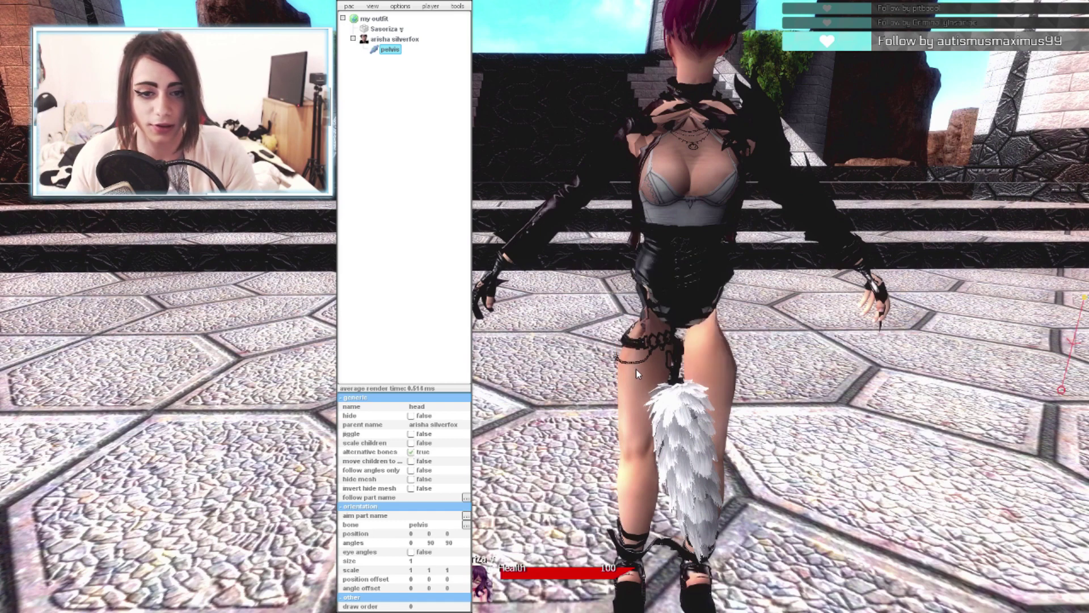
Inspect the model's waist, hips and tail up close to judge the pelvis rotation.
key("w")
key("d")
left_click_drag(635, 370, 653, 359)
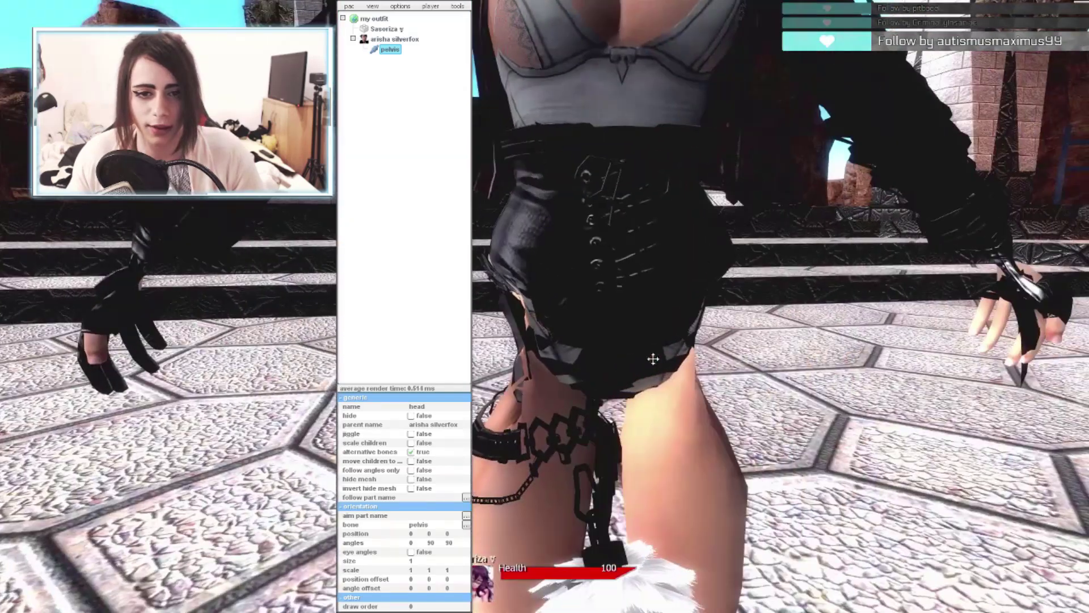
key("s")
key("w")
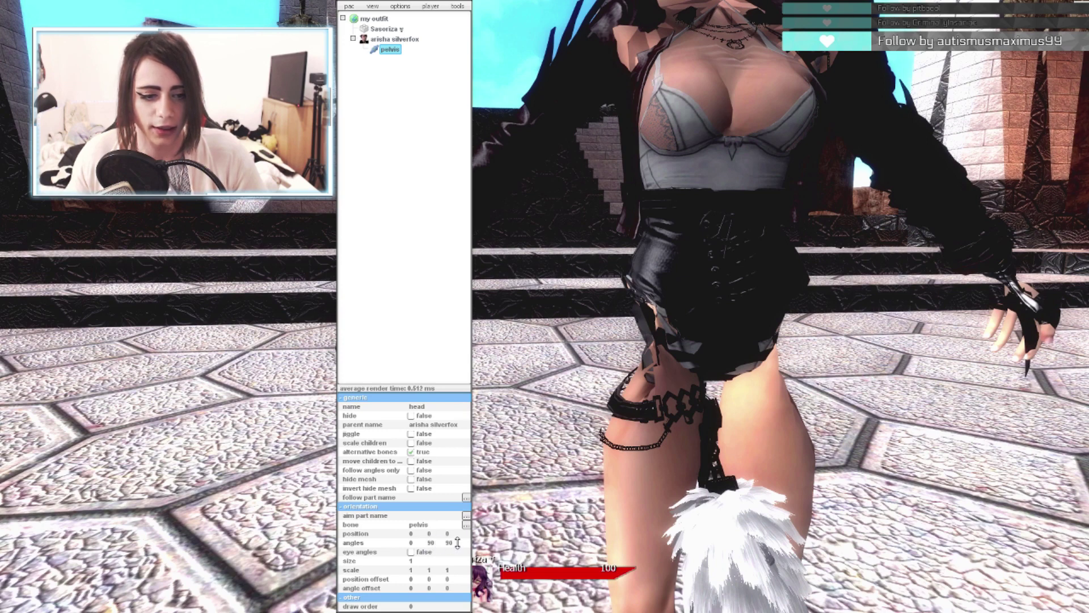
key("s")
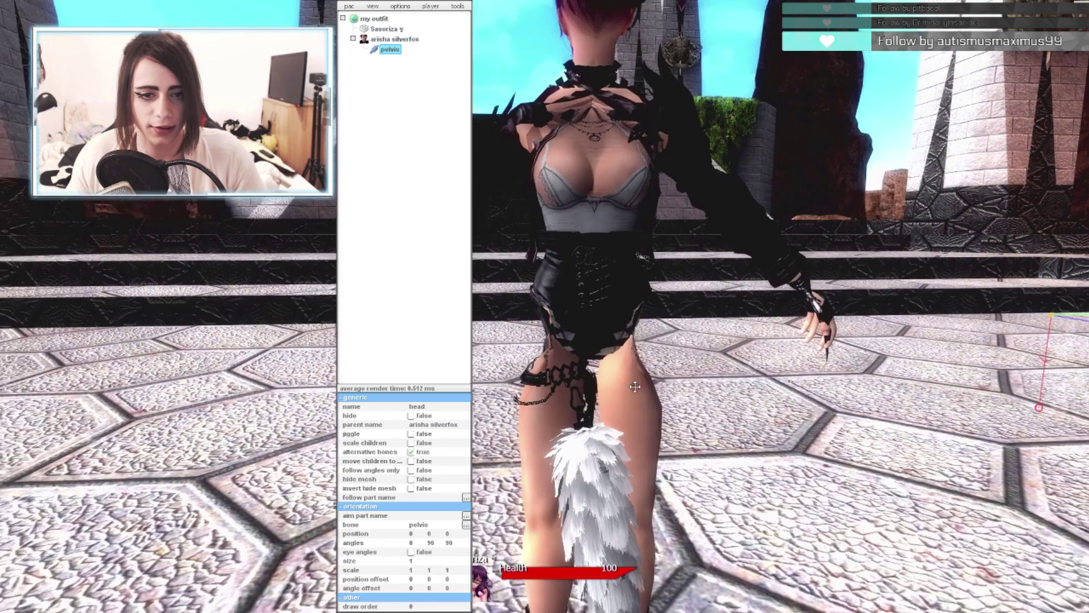
key("w")
key("s")
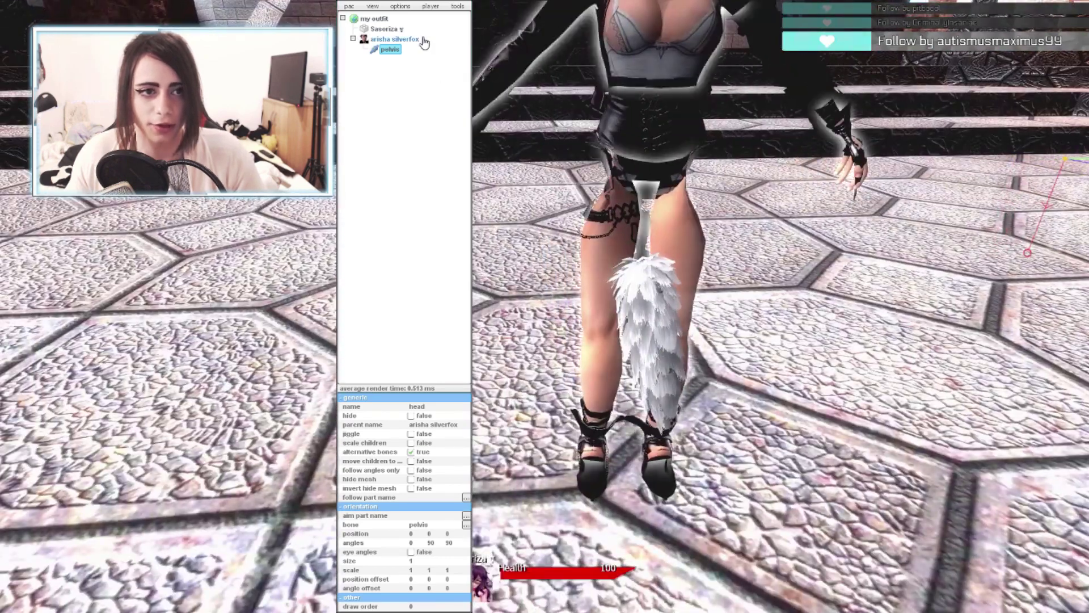
Add a second bone modifier under the arisha silverfox model.
right_click(394, 39)
mouse_move(453, 155)
left_click(538, 159)
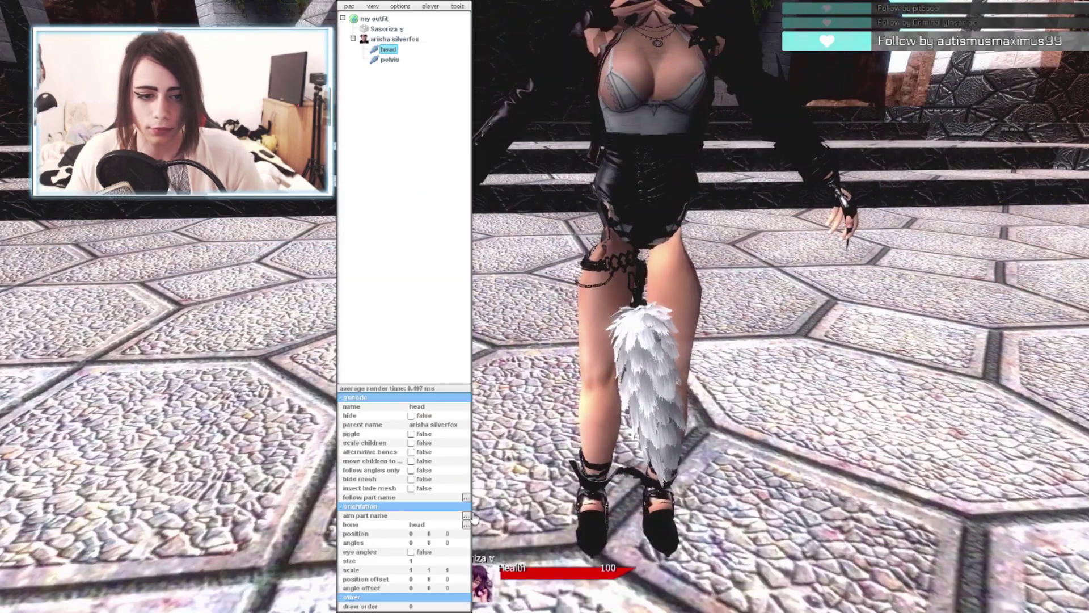
Assign the new modifier to the right thigh bone, enable alternative bones, and set its angles to 0, 0, 180.
left_click(607, 204)
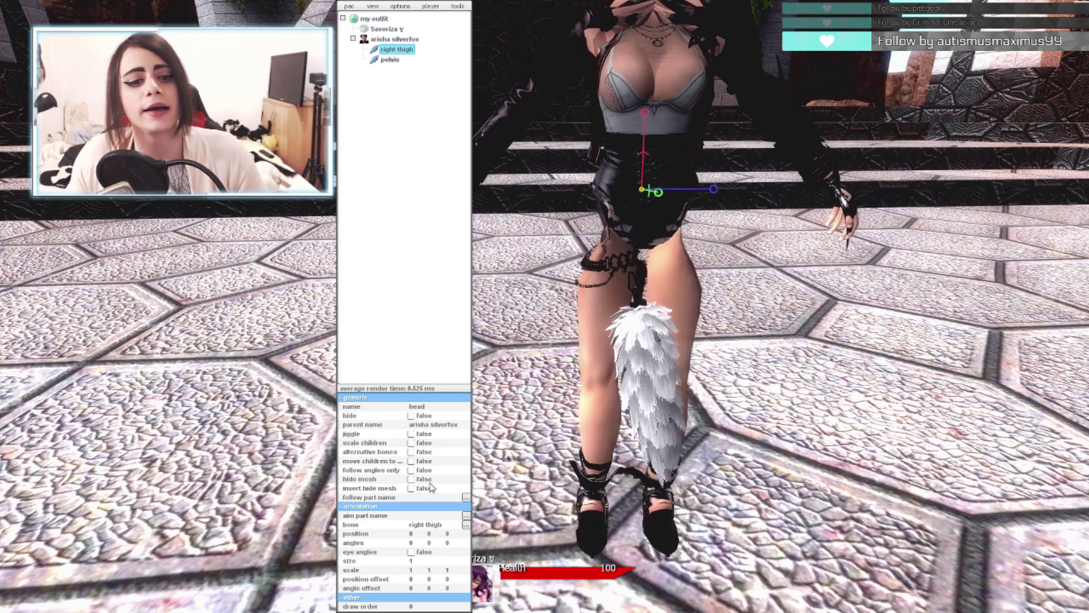
left_click(411, 451)
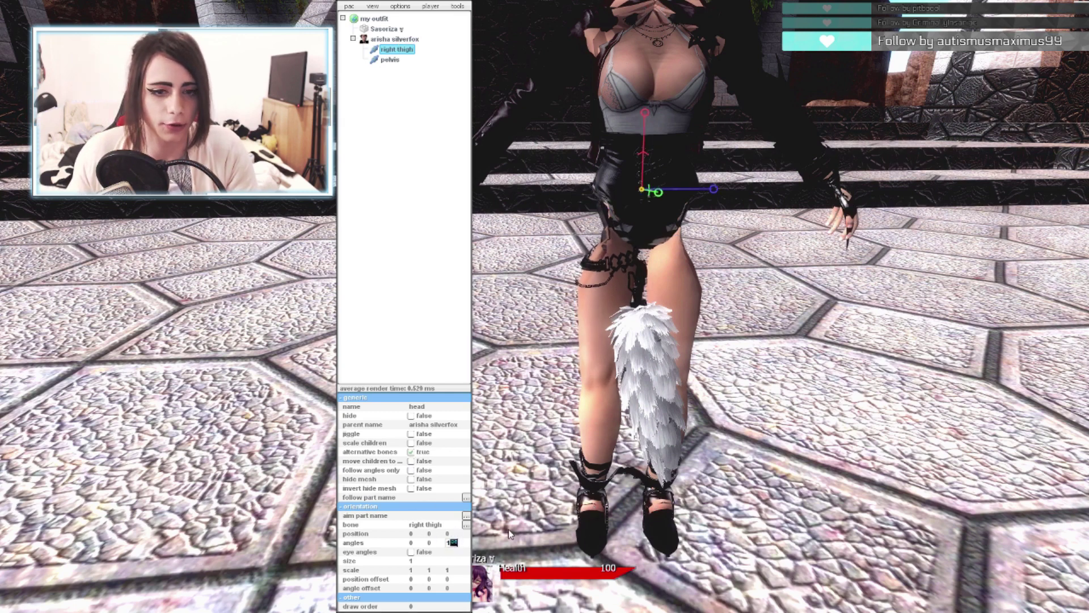
key("Return")
Clone the right thigh modifier and assign the copy to the right calf bone.
right_click(408, 51)
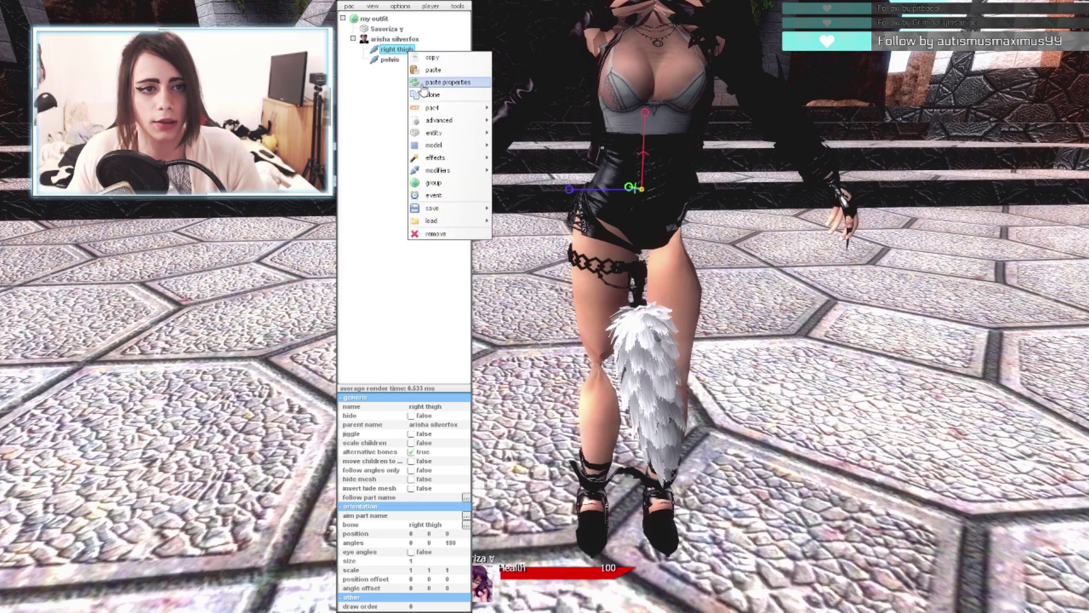
left_click(428, 94)
left_click(466, 525)
left_click(601, 366)
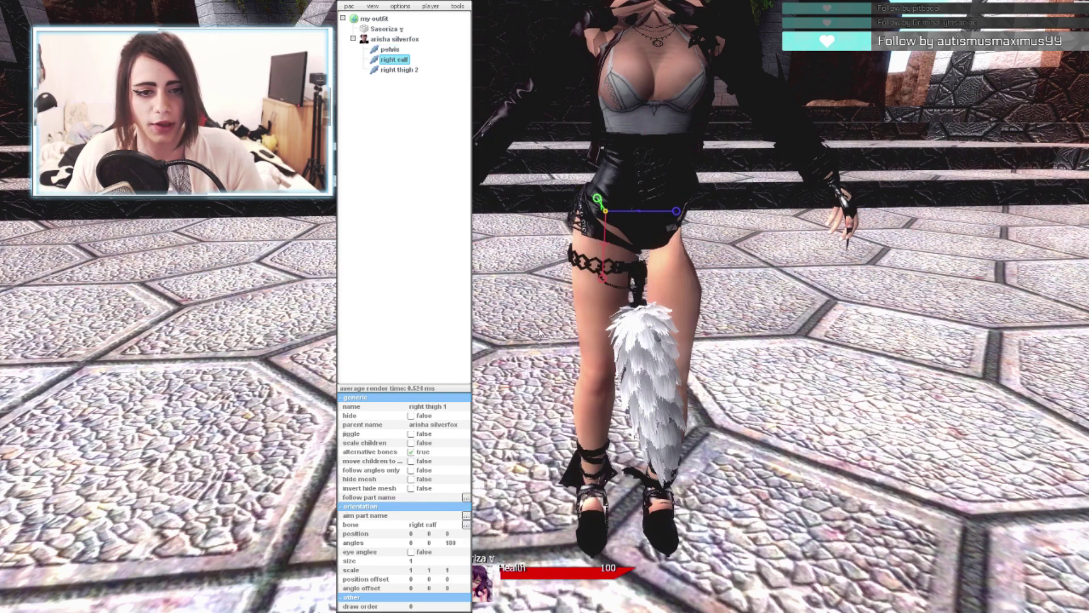
Add a bone modifier under the arisha silverfox model, assign it to the right foot, and enable alternative bones.
right_click(397, 38)
mouse_move(448, 131)
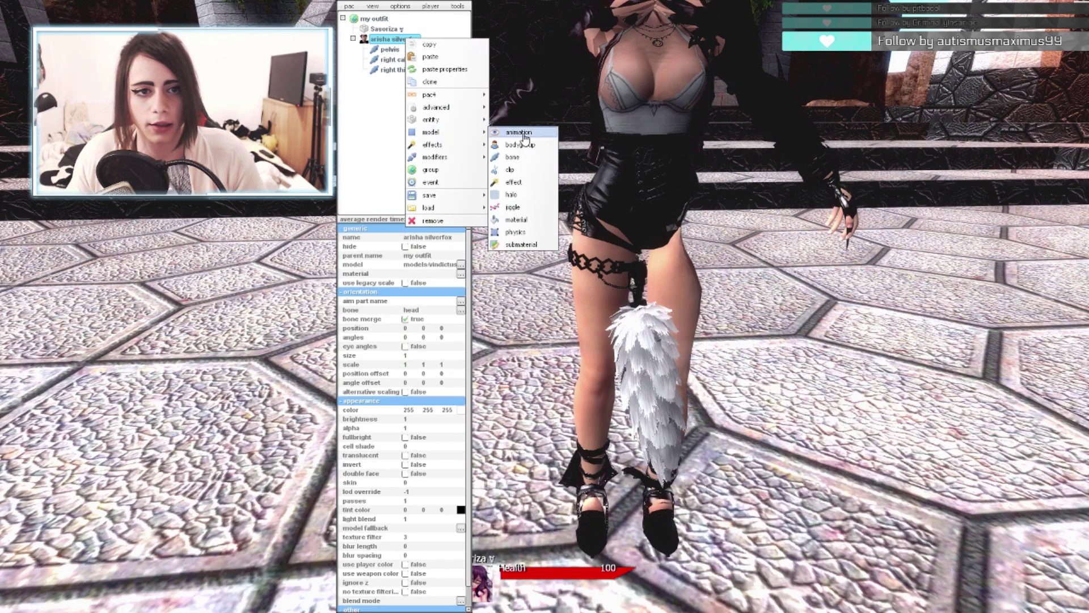
left_click(513, 157)
left_click(466, 527)
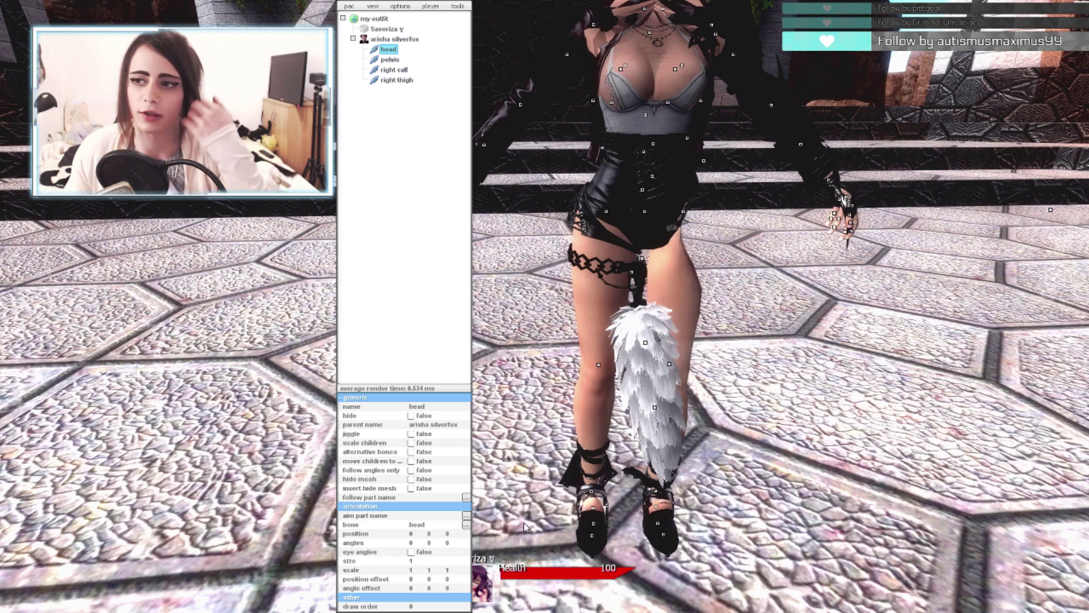
left_click(589, 487)
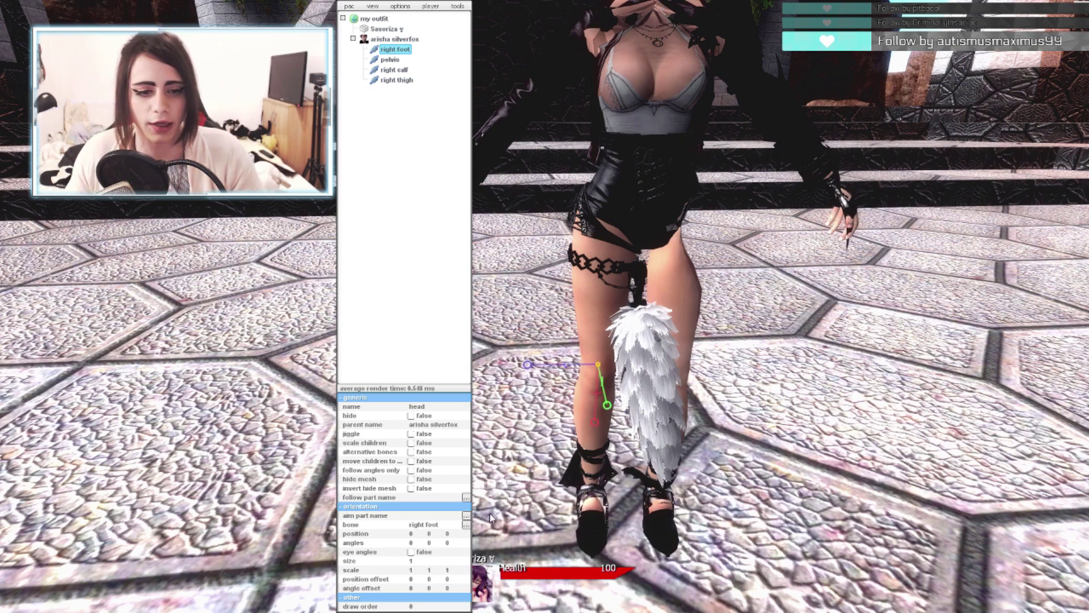
left_click(411, 452)
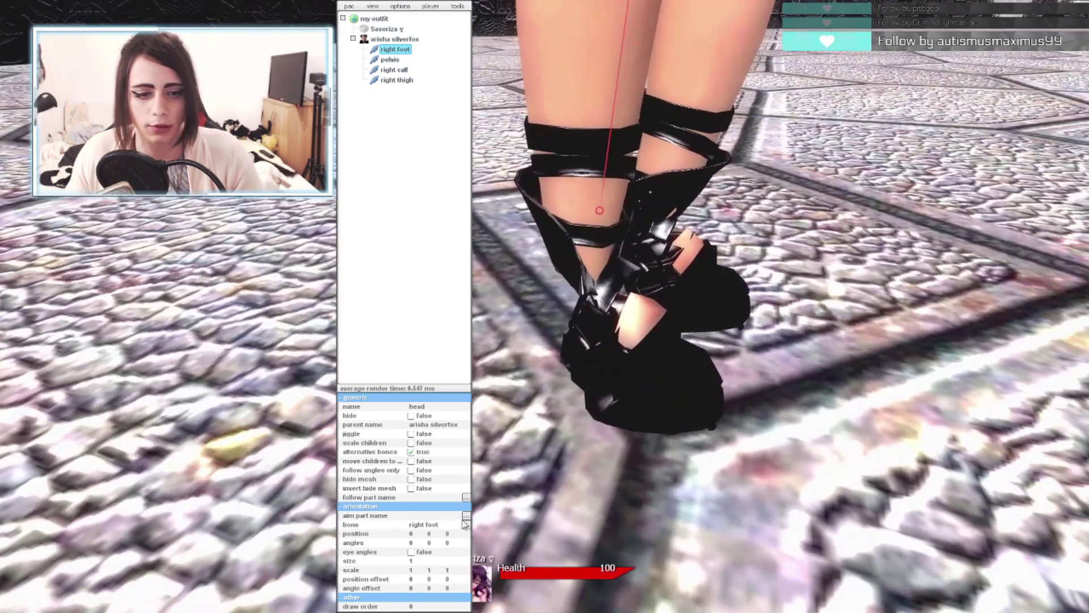
Set up a right toe bone modifier with alternative bones, position 0, 1, 0 and angles 0, 15, 180.
left_click_drag(453, 540, 471, 334)
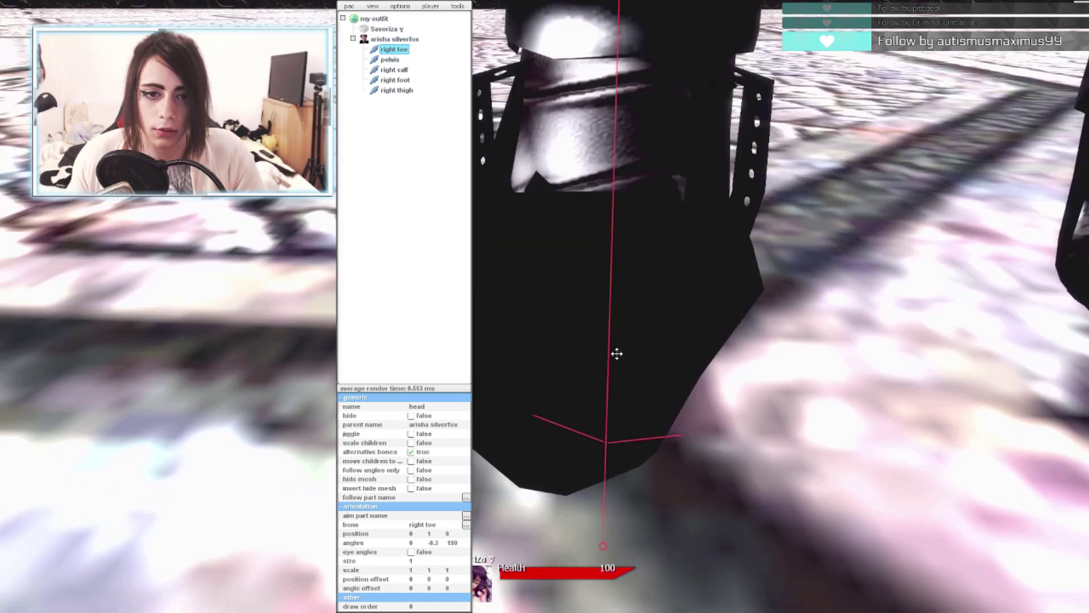
key("s")
left_click_drag(505, 254, 493, 124)
Add a new model part under my outfit and clear its bone assignment.
right_click(389, 18)
left_click(415, 126)
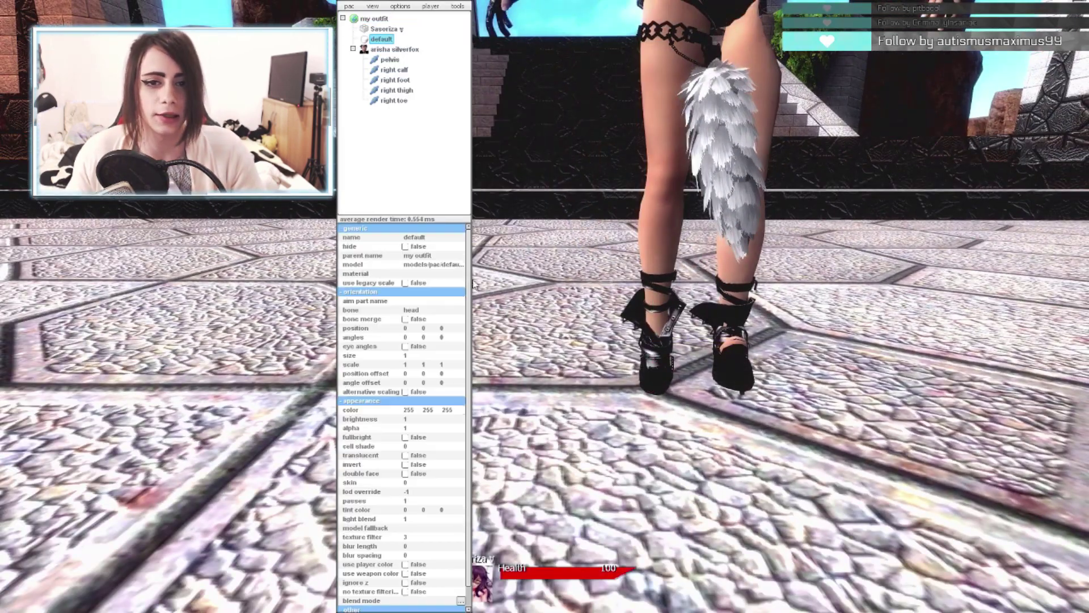
left_click(428, 309)
key("BackSpace")
key("Return")
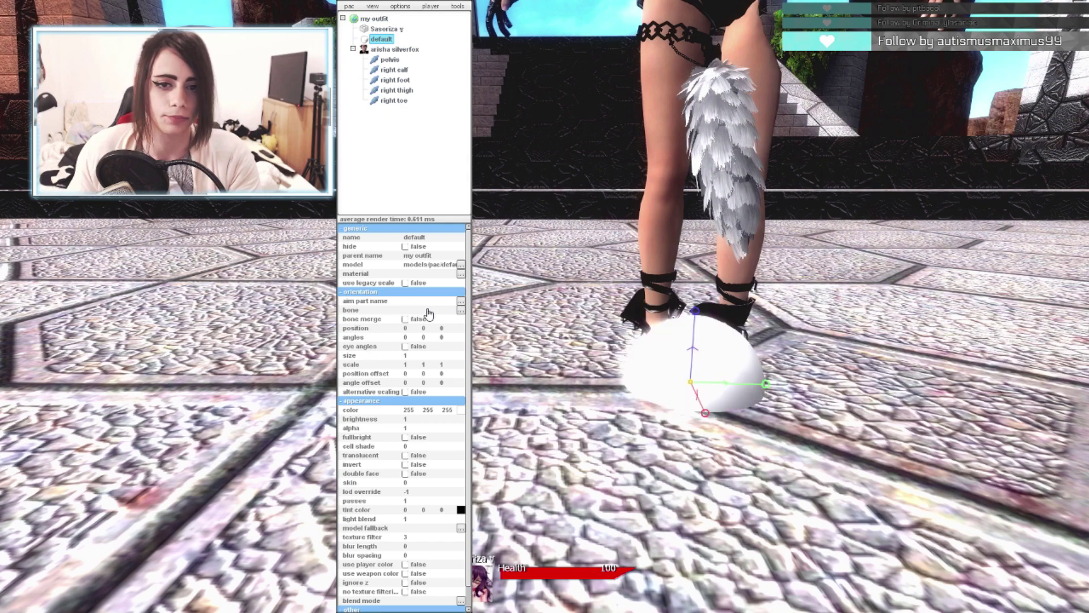
Move the new model part to about -31.6 on Y and load the arisha silverfox model into it.
key("s")
left_click_drag(711, 352, 552, 347)
key("q")
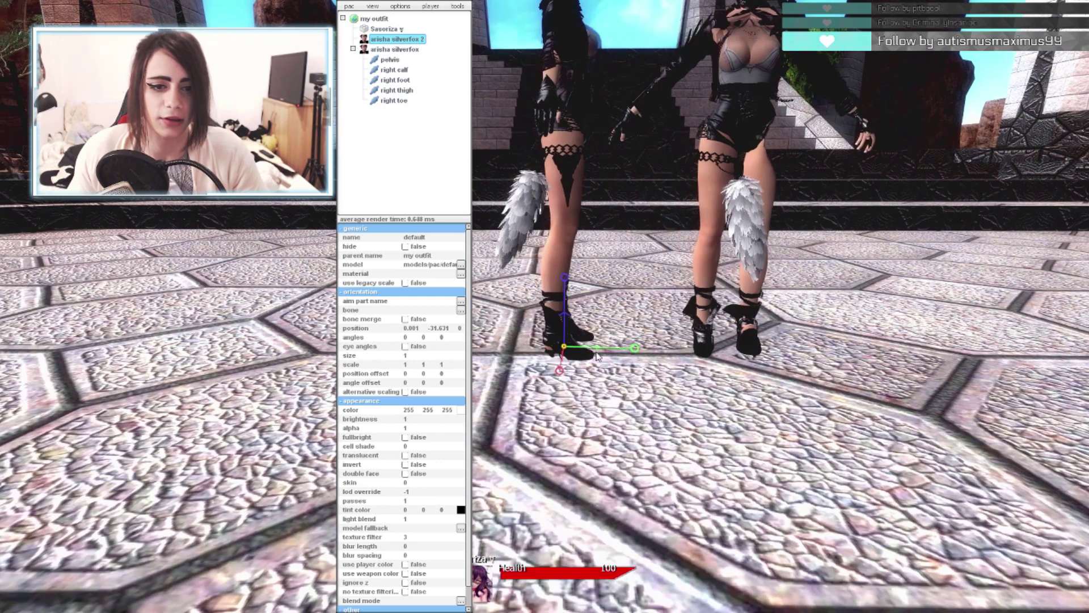
left_click_drag(594, 347, 561, 359)
Set the second arisha silverfox model's angles to 0, -90, 0.
double_click(431, 338)
type("-90")
key("Return")
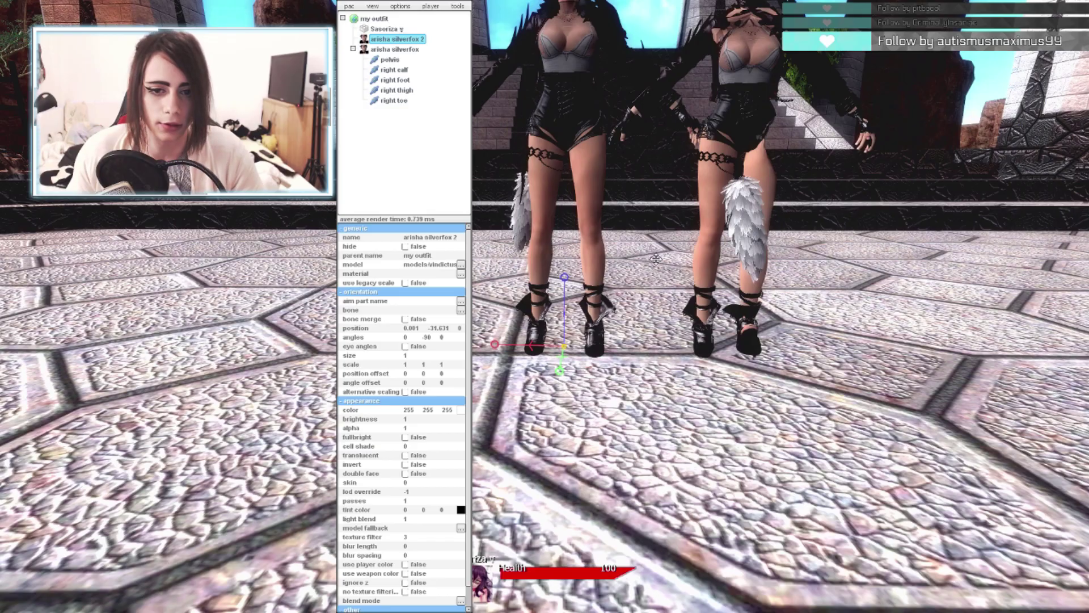
Clone the right thigh modifier and assign the copy to the left thigh bone.
left_click_drag(656, 259, 666, 265)
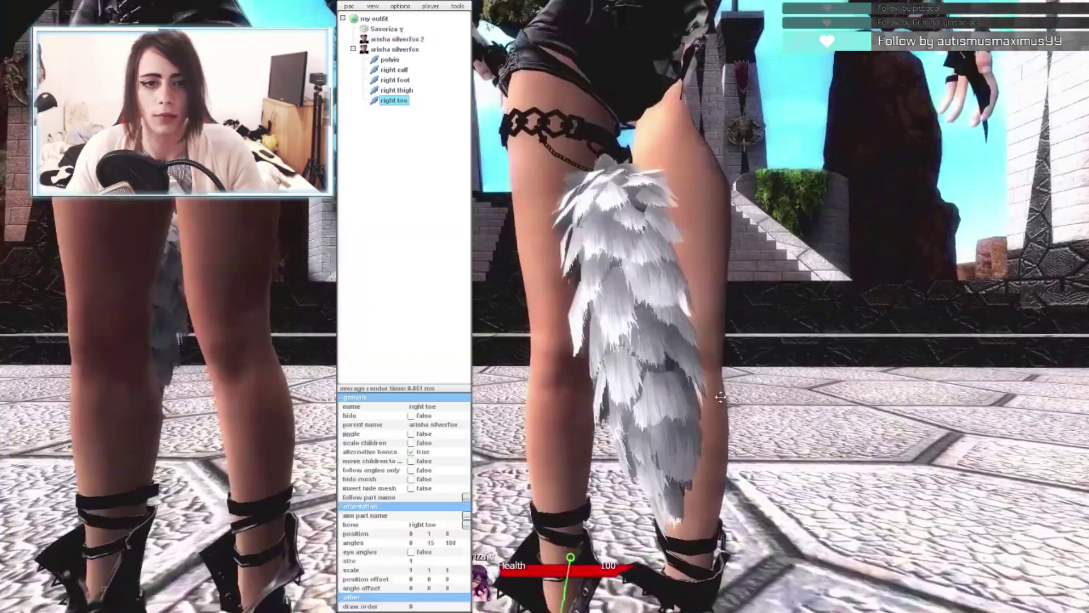
key("s")
left_click_drag(719, 393, 722, 429)
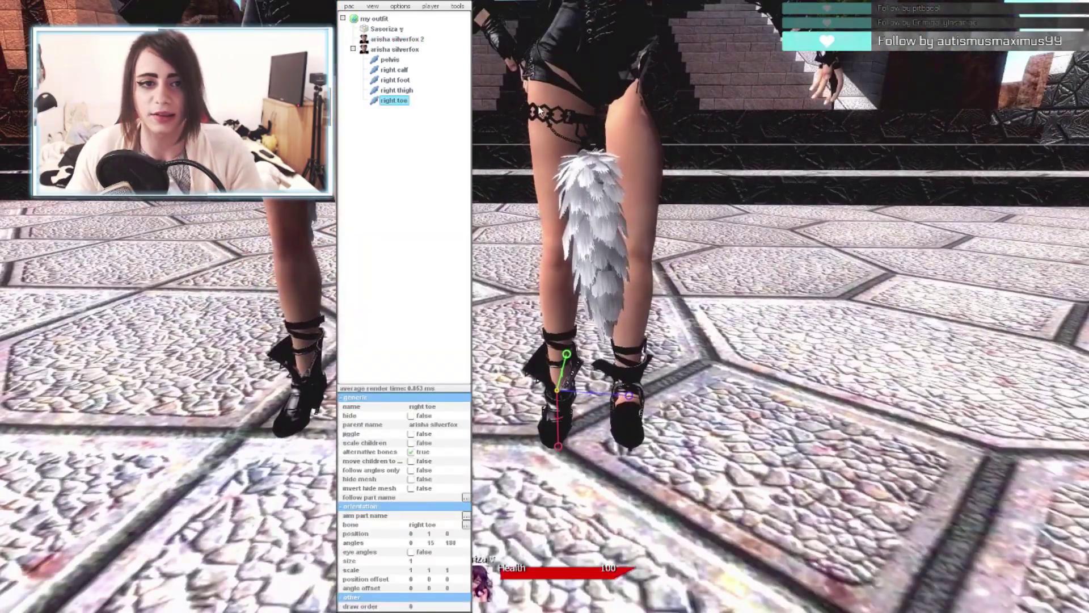
key("w")
left_click_drag(562, 71, 570, 80)
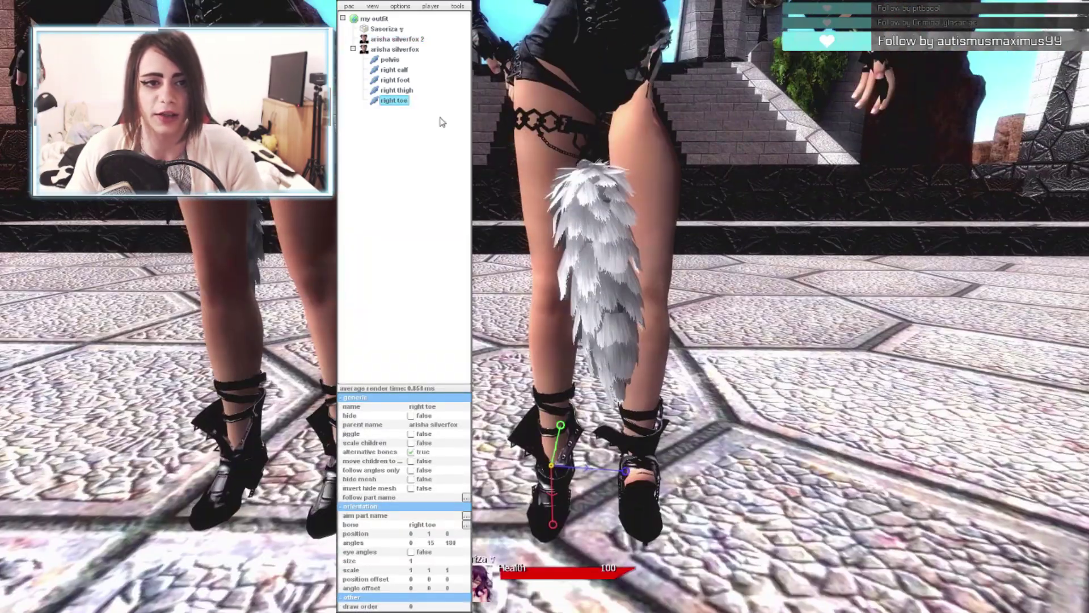
left_click(396, 91)
right_click(397, 91)
left_click(440, 141)
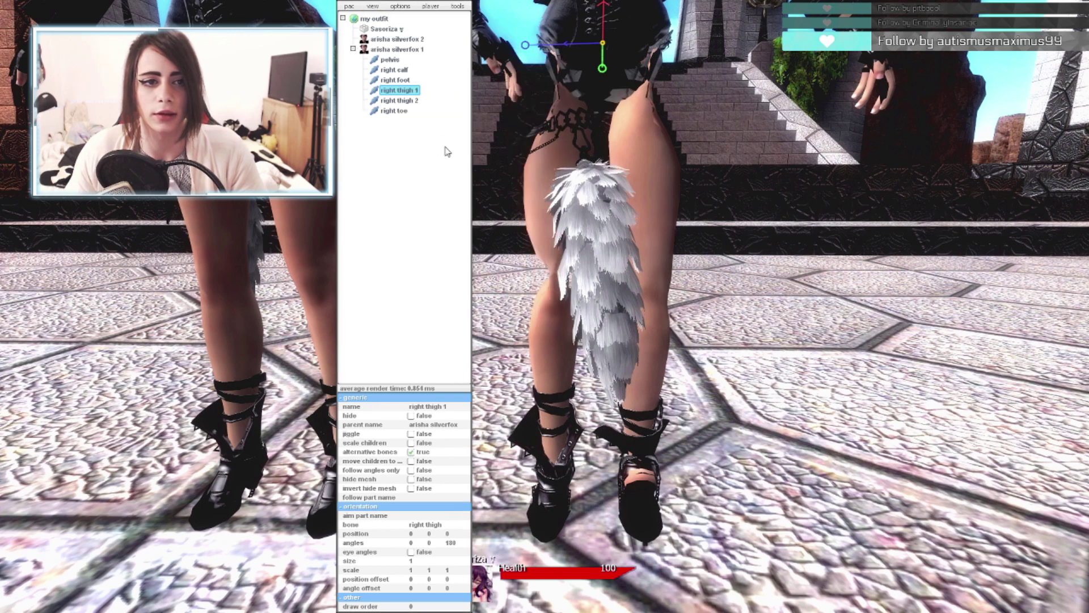
left_click(466, 525)
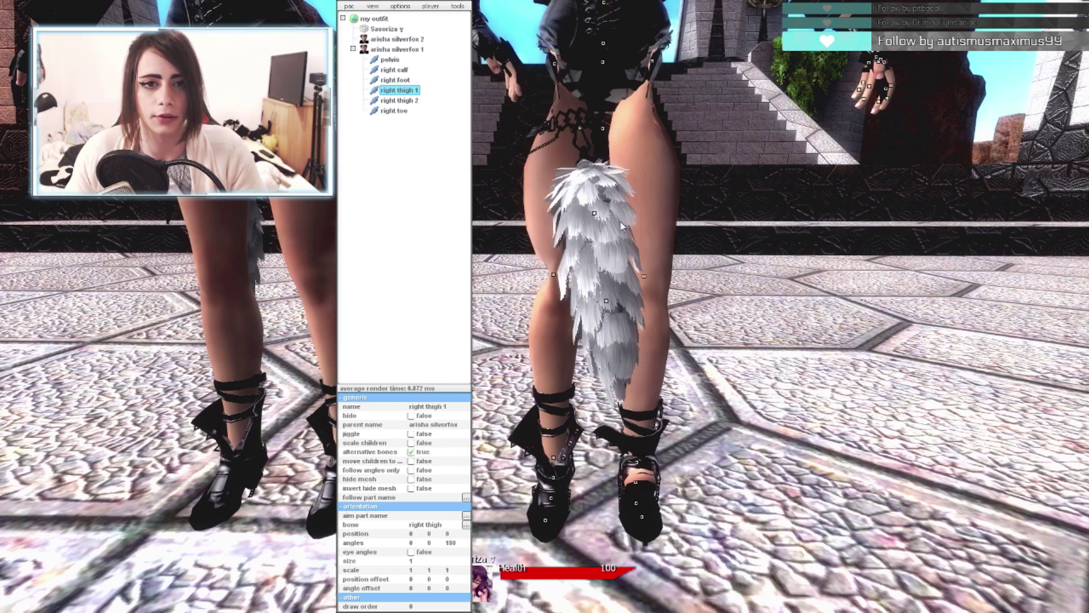
left_click(653, 66)
Clone the right calf modifier, assign the copy to the left calf bone, and toggle its hide option to compare.
left_click(399, 70)
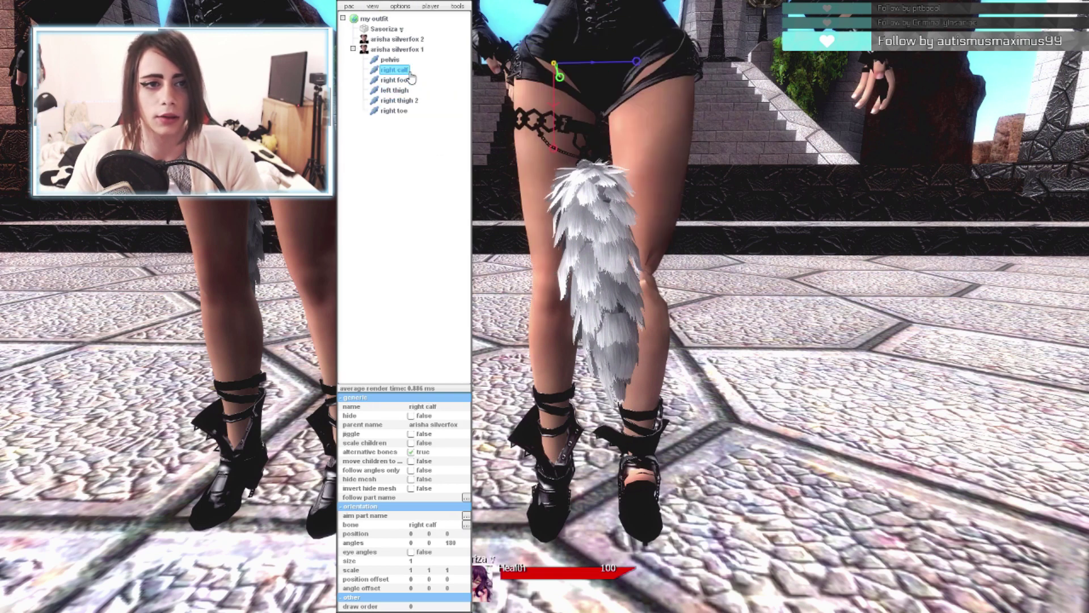
right_click(402, 70)
left_click(427, 113)
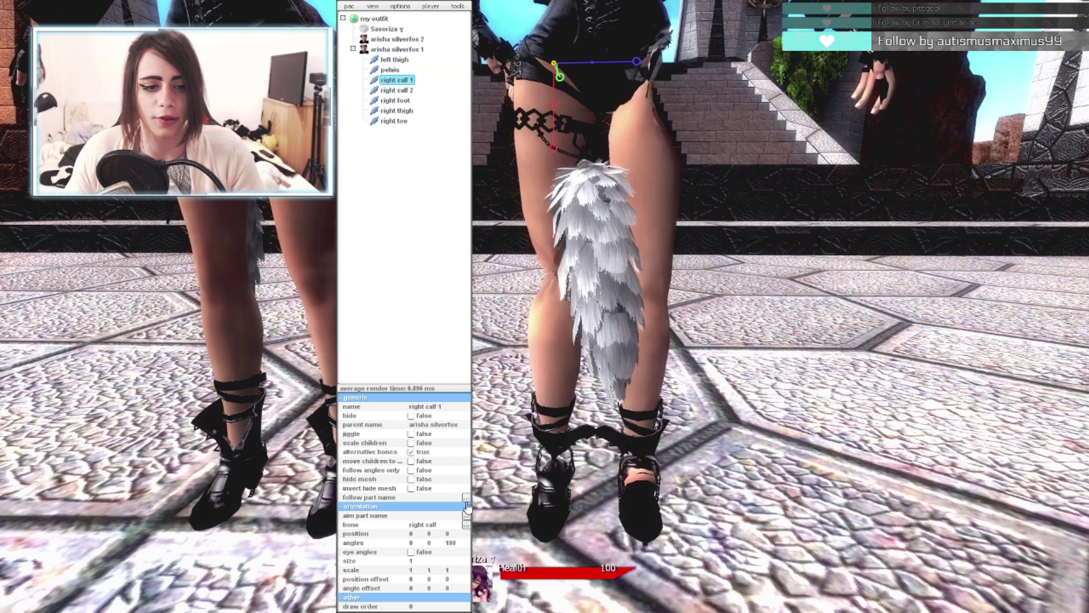
left_click(466, 526)
left_click(648, 275)
left_click_drag(648, 275, 643, 282)
key("w")
left_click(410, 415)
left_click(410, 417)
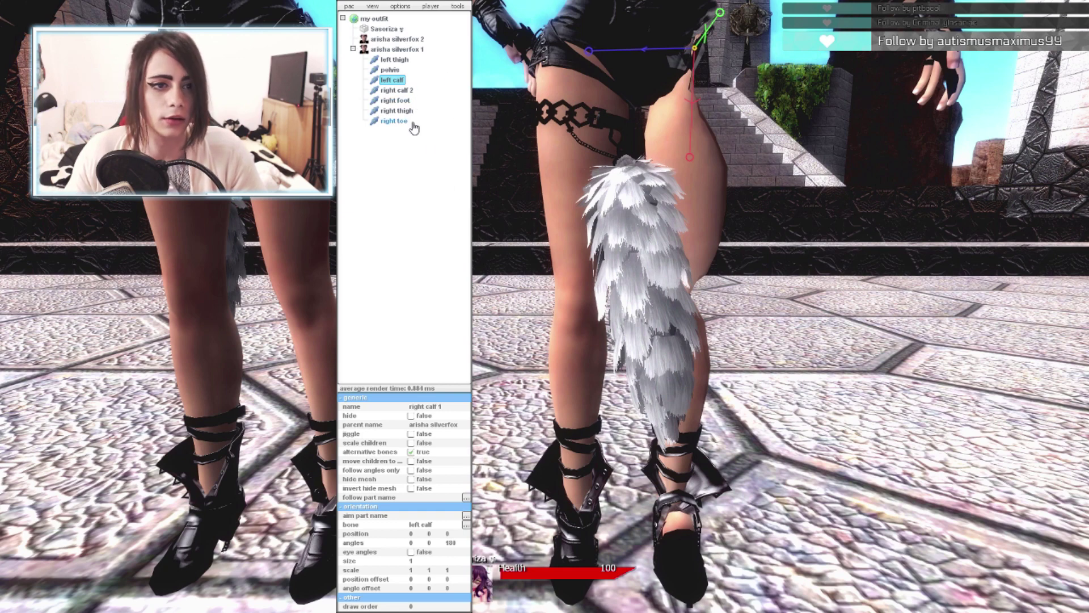
Clone the right foot modifier and assign the copy to the left foot bone.
left_click(397, 100)
right_click(397, 100)
left_click(449, 148)
left_click(467, 525)
left_click(678, 295)
Clone the right toe modifier and assign the copy to the left toe bone.
left_click(425, 176)
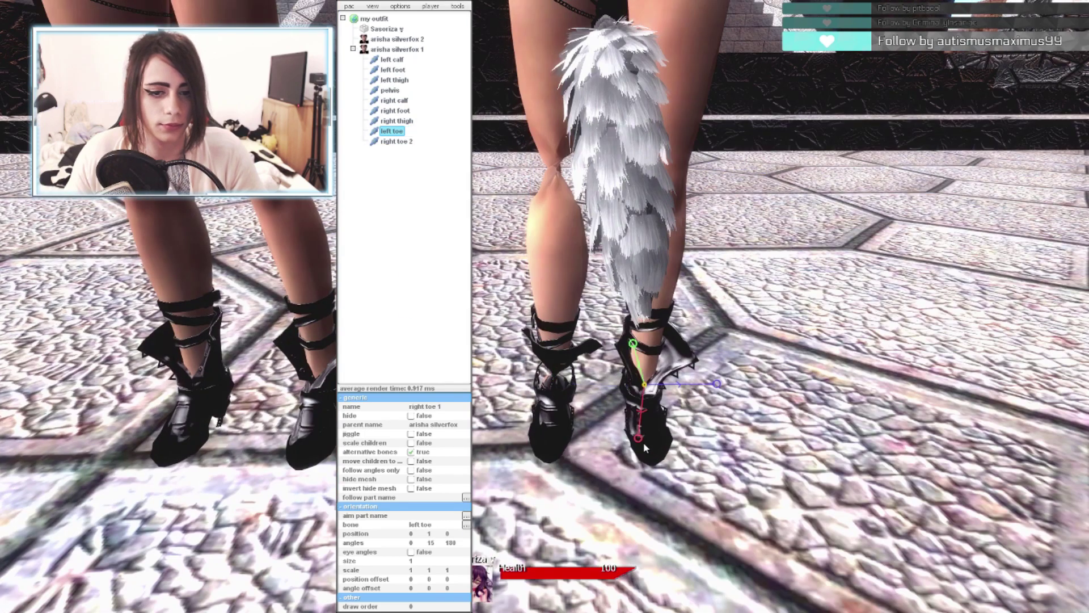
left_click_drag(643, 442, 643, 425)
key("s")
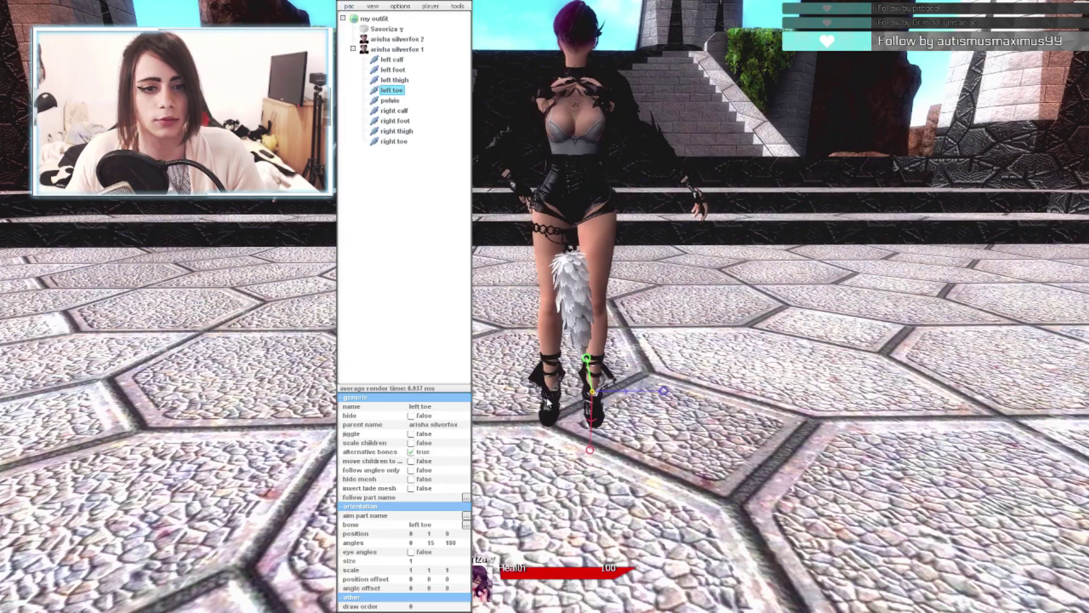
Examine the corrected legs, feet and tail of the bone-merged model from several sides.
key("w")
left_click_drag(547, 401, 618, 169)
key("a")
key("s")
key("w")
key("d")
key("a")
key("s")
key("w")
key("s")
key("a")
key("w")
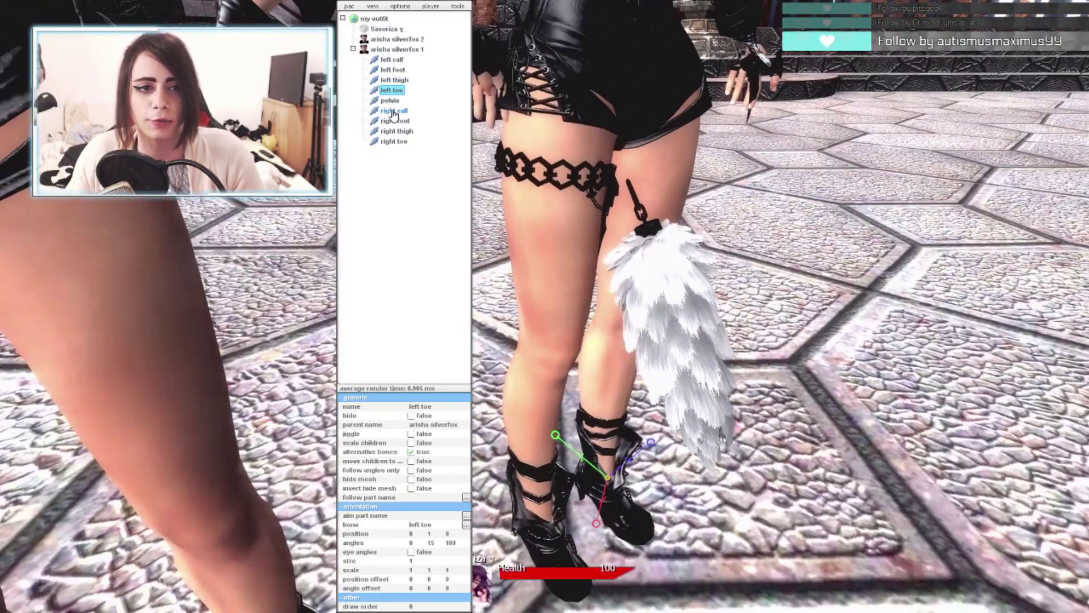
Add a bone modifier under the bone-merged arisha silverfox model and assign it to the tail's jiggle lower 04 bone.
right_click(413, 50)
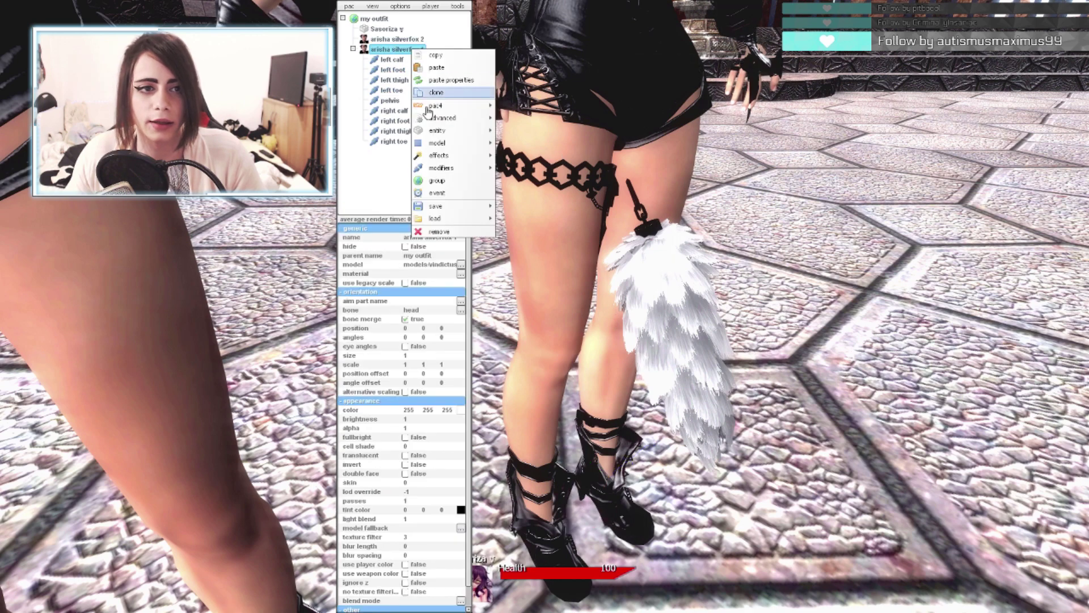
mouse_move(458, 143)
left_click(527, 169)
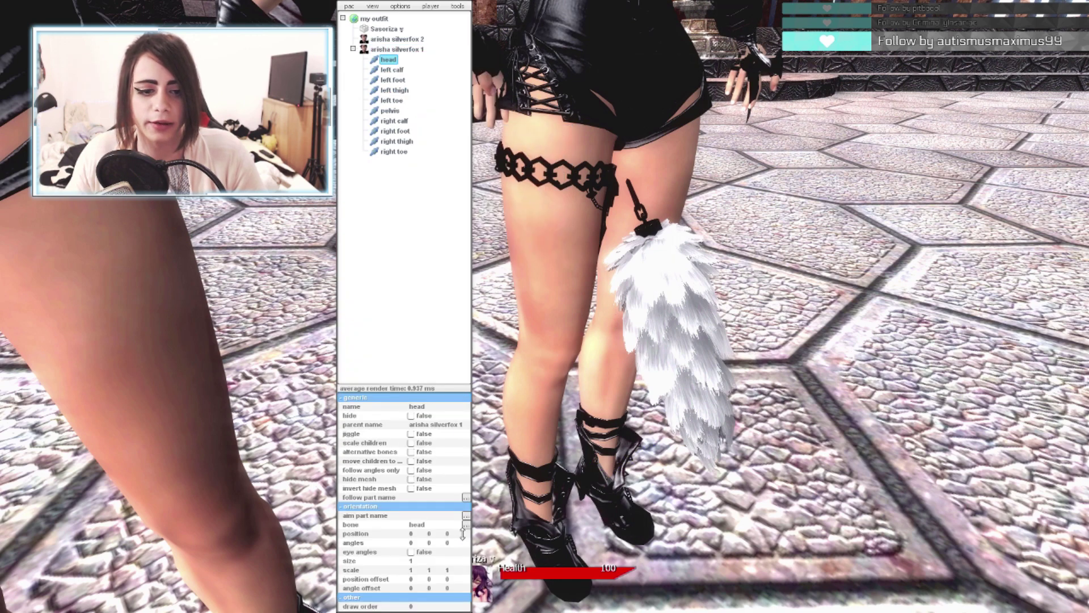
left_click(626, 307)
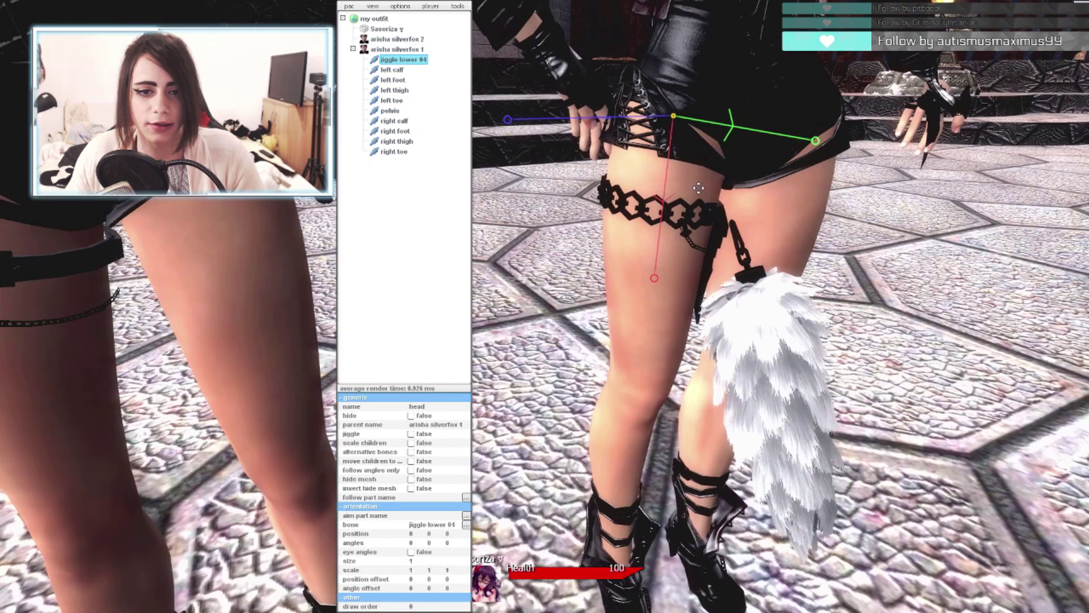
Shift the tail's jiggle lower 04 bone to 11.4 on Y and adjust its X position.
left_click_drag(431, 533, 428, 504)
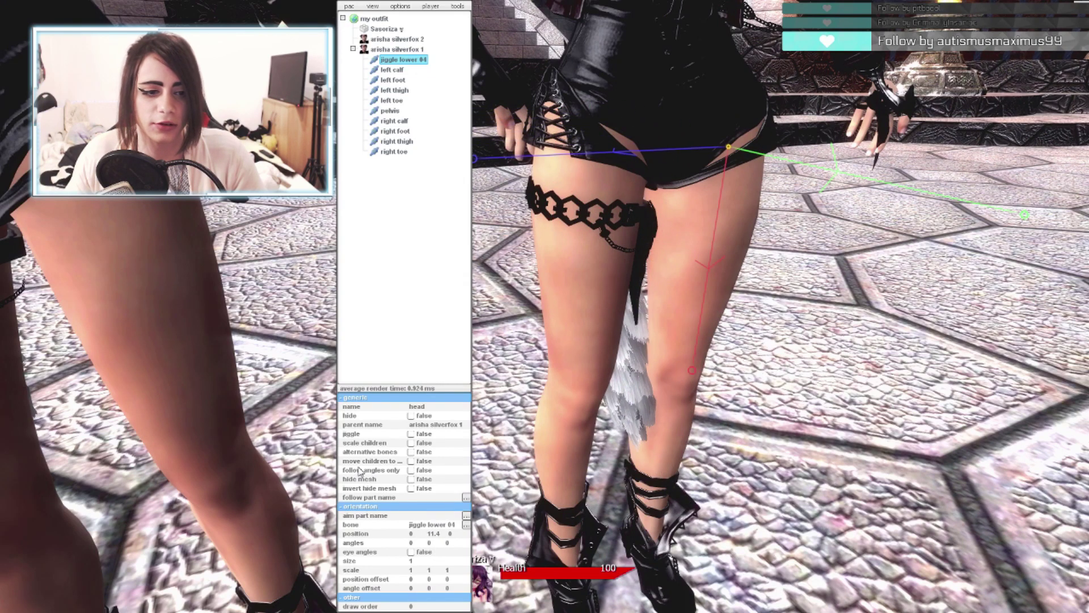
left_click_drag(416, 533, 461, 557)
key("a")
left_click_drag(557, 440, 441, 367)
left_click_drag(416, 537, 448, 559)
Add another bone modifier under the bone-merged model and assign it to the right clavicle.
key("s")
left_click_drag(628, 434, 744, 399)
key("d")
key("a")
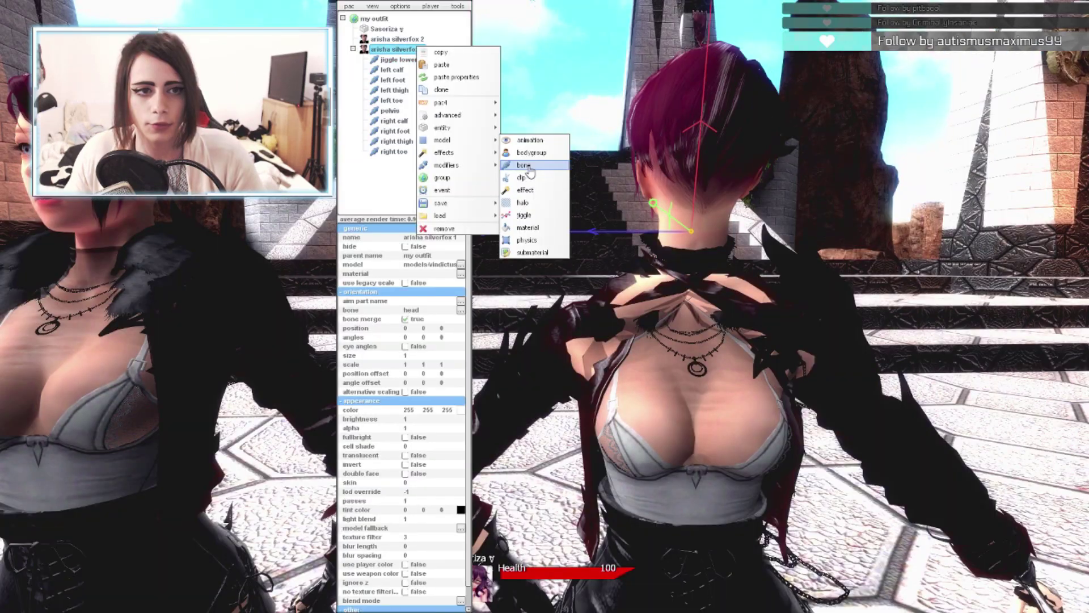
left_click(523, 165)
left_click(467, 526)
key("w")
left_click(706, 308)
Enable alternative bones on the right clavicle modifier and set its angles to 0, 0, 90.
left_click(413, 452)
mouse_move(452, 541)
left_mouse_down()
mouse_move(464, 270)
mouse_move(527, 576)
mouse_move(430, 539)
mouse_move(409, 454)
mouse_move(404, 318)
mouse_move(398, 595)
mouse_move(412, 561)
mouse_move(457, 545)
left_mouse_up()
left_click_drag(510, 511, 450, 298)
key("w")
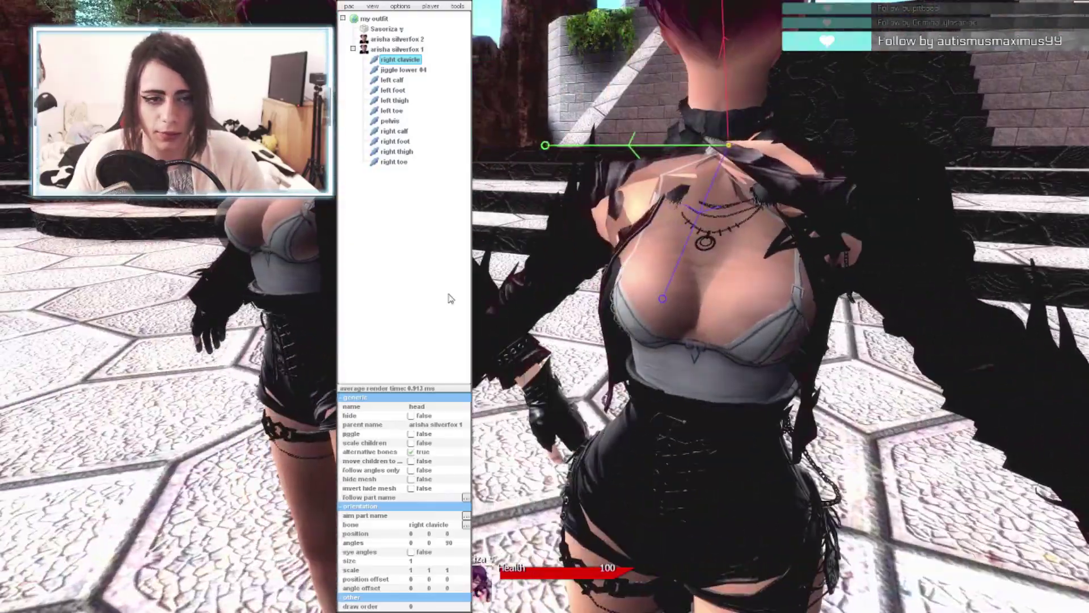
Add a bone modifier under the bone-merged model and assign it to the spine 2 bone.
right_click(381, 50)
mouse_move(434, 145)
left_click(503, 169)
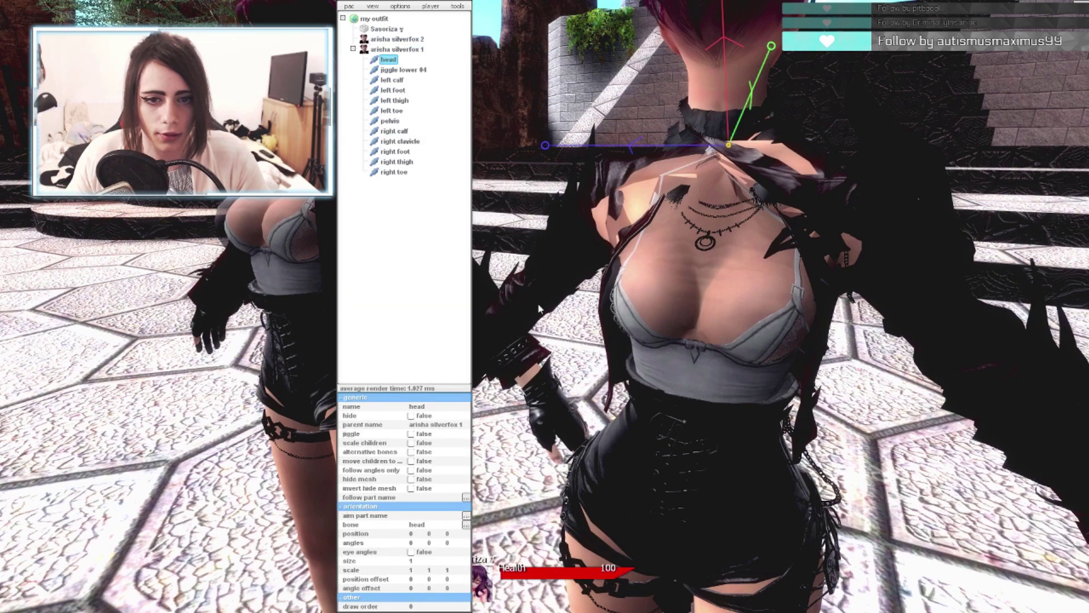
left_click(714, 342)
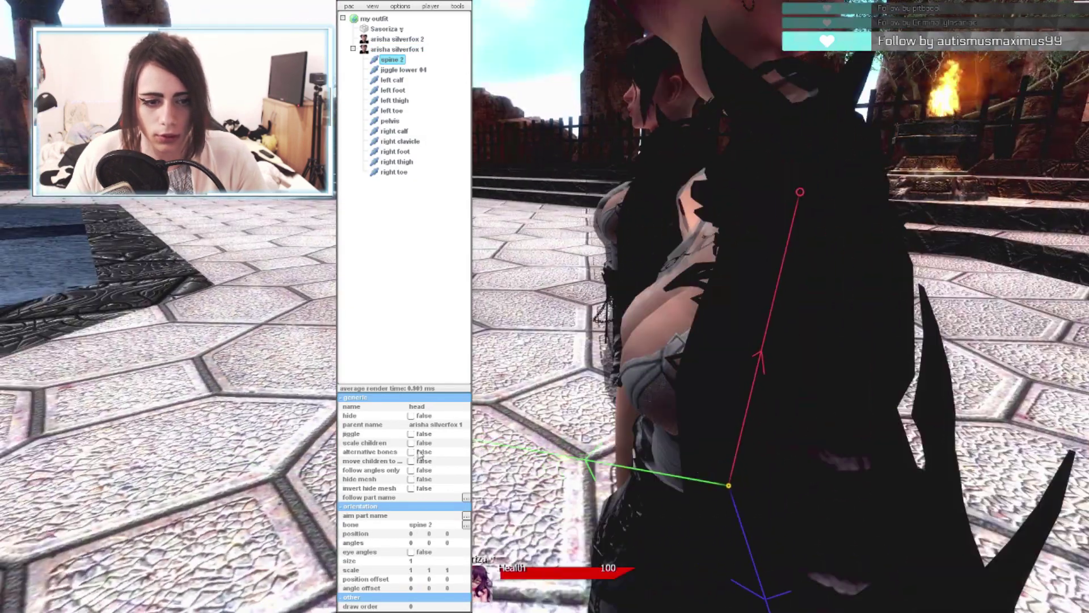
Enable alternative bones on the spine 2 modifier and shift its position to about 2.1, 1.5, 0.
left_click_drag(431, 536, 415, 531)
left_click_drag(510, 342, 713, 342)
left_click_drag(424, 536, 424, 524)
left_click_drag(690, 400, 737, 406)
key("s")
key("d")
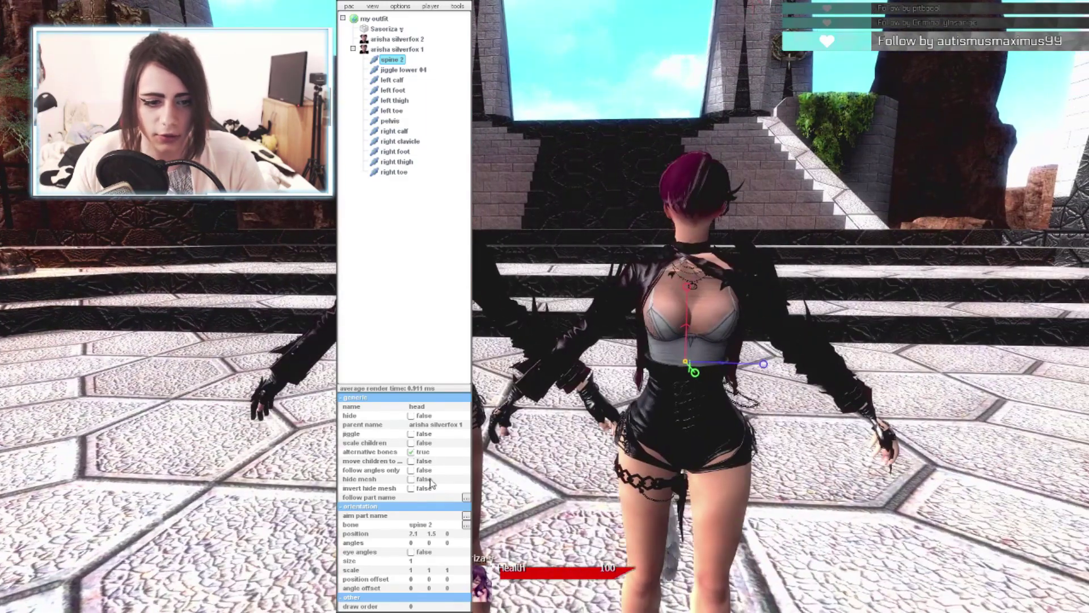
Add a bone modifier under the bone-merged model, assign it to the left clavicle and correct its third angle.
key("w")
left_click_drag(597, 400, 684, 366)
key("d")
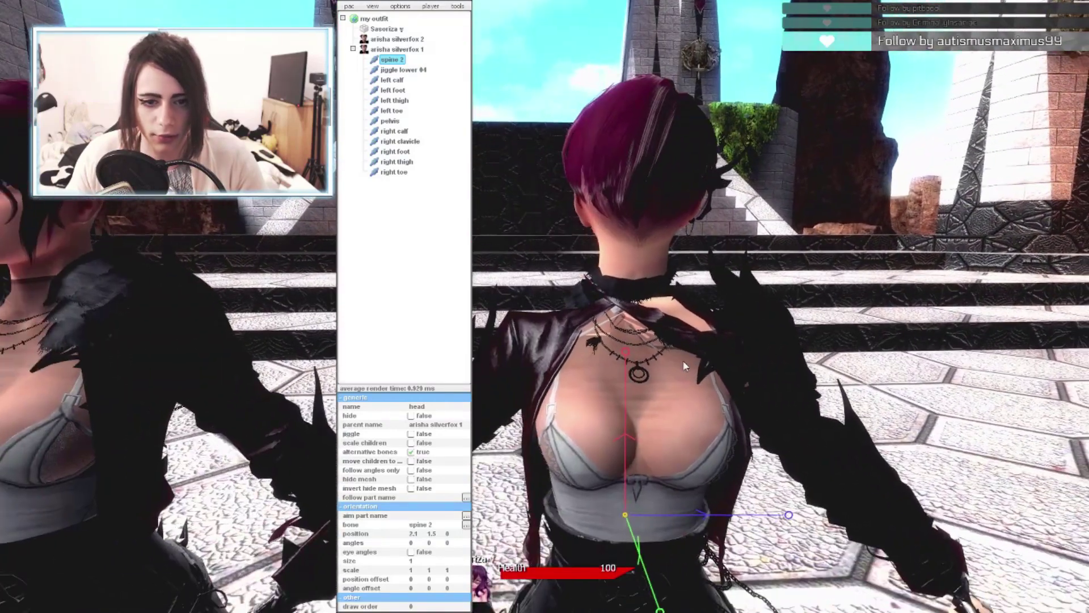
right_click(424, 52)
mouse_move(462, 148)
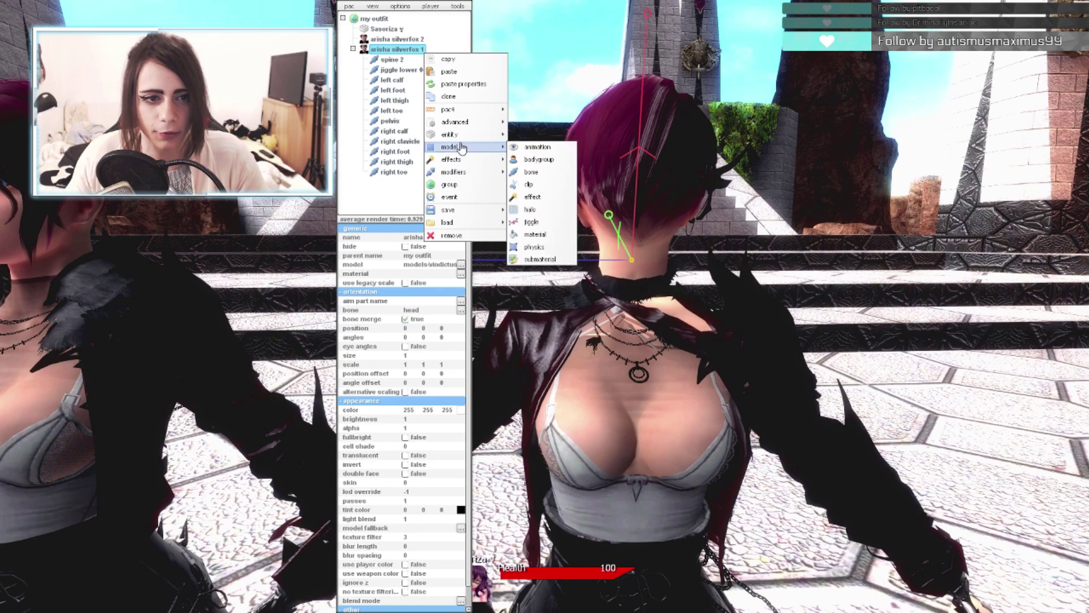
left_click(531, 172)
left_click(454, 542)
Hide the unmerged reference copy of the arisha silverfox model.
left_click_drag(574, 566, 533, 601)
key("s")
left_click(397, 39)
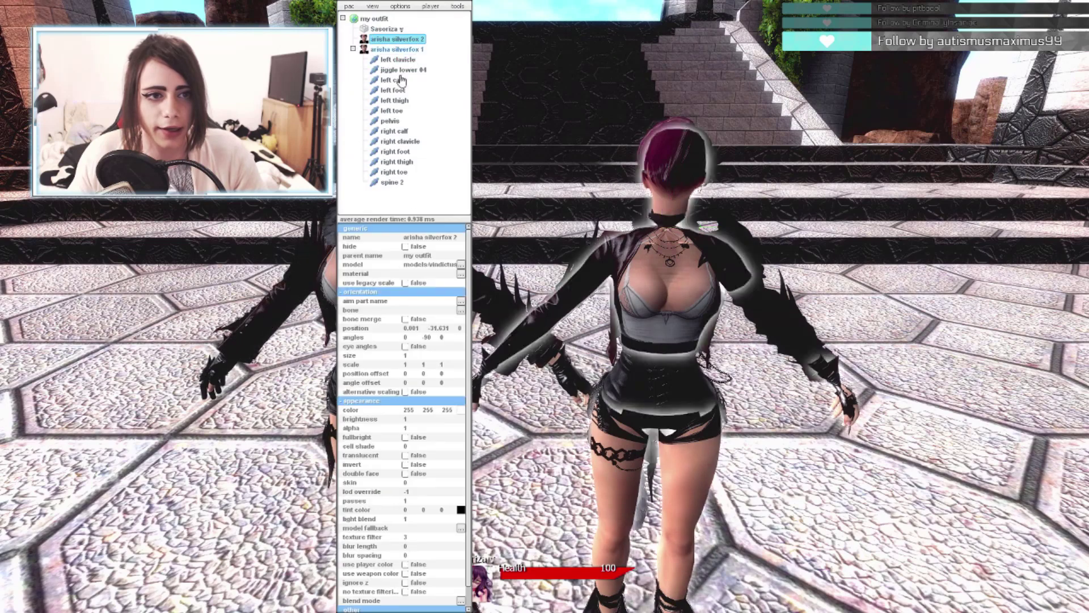
left_click(404, 247)
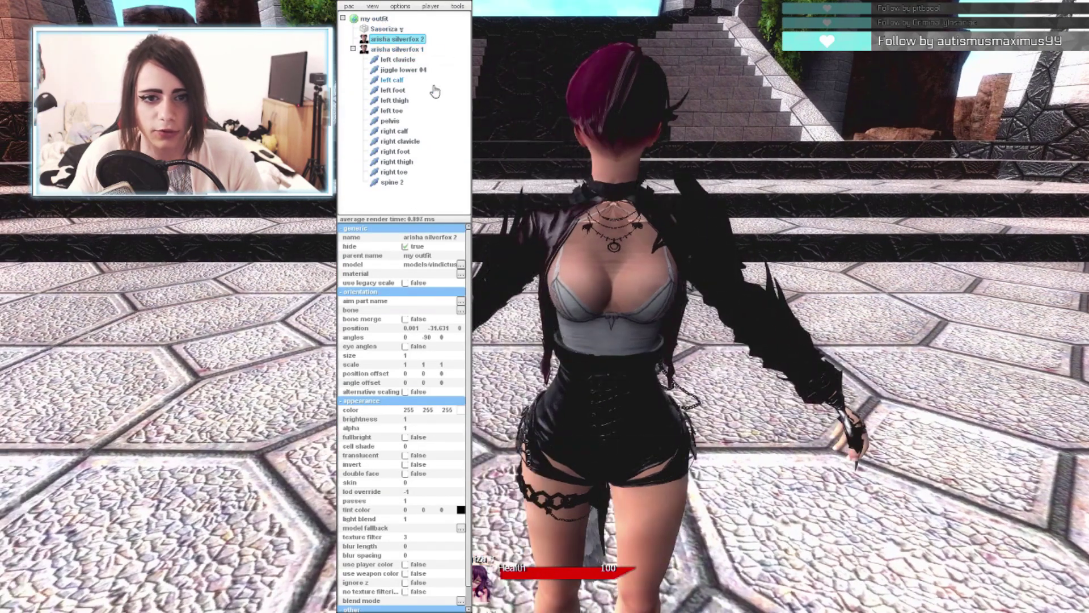
Add a neck bone modifier under the bone-merged model, enable alternative bones and set its angles to 0, 0, 180.
right_click(404, 50)
mouse_move(430, 143)
left_click(513, 168)
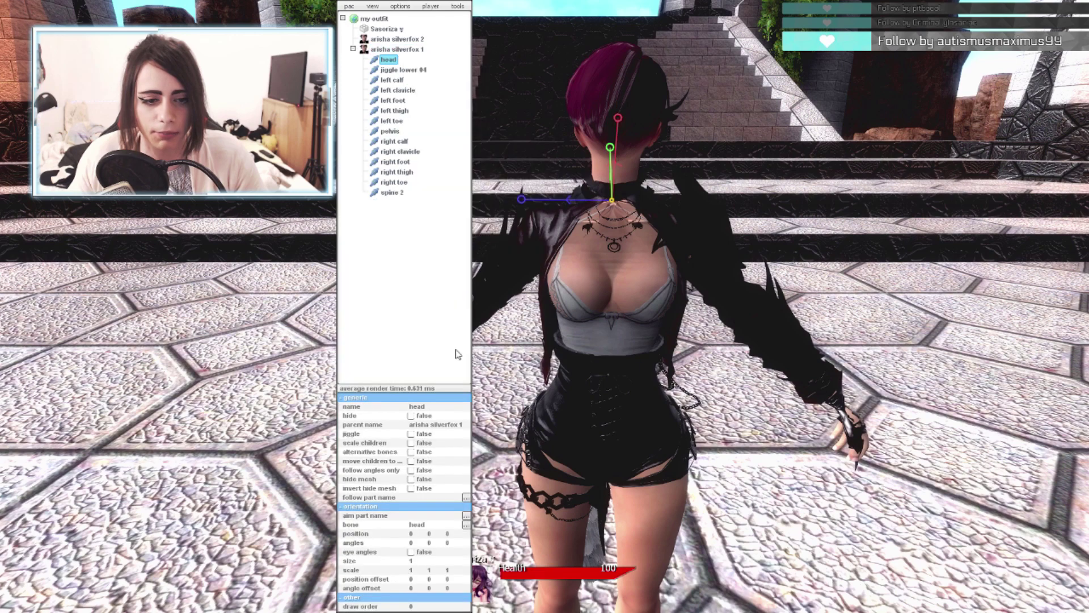
left_click(613, 198)
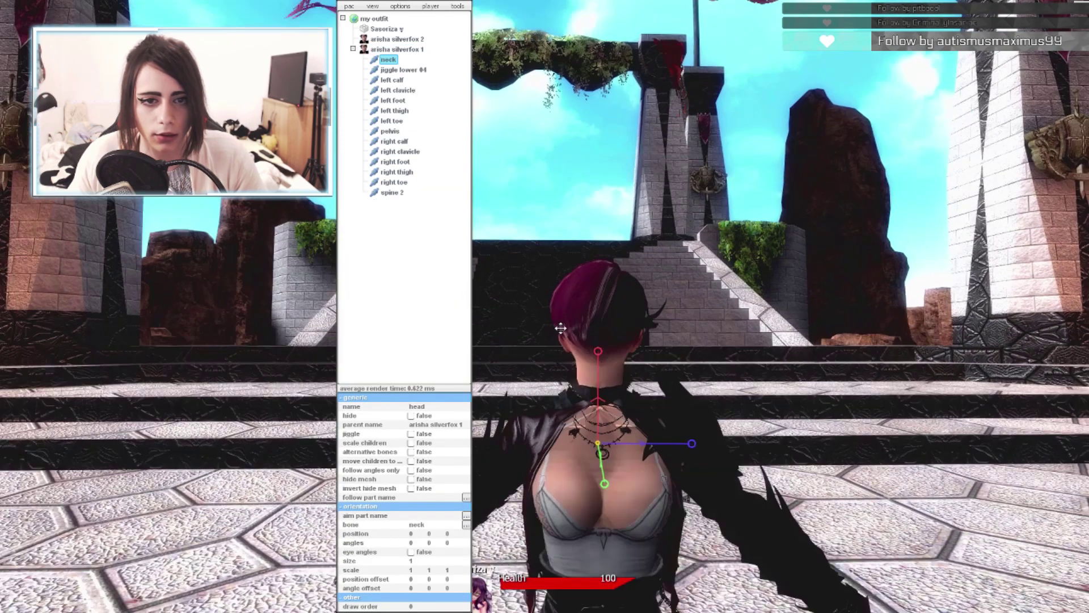
left_click(410, 452)
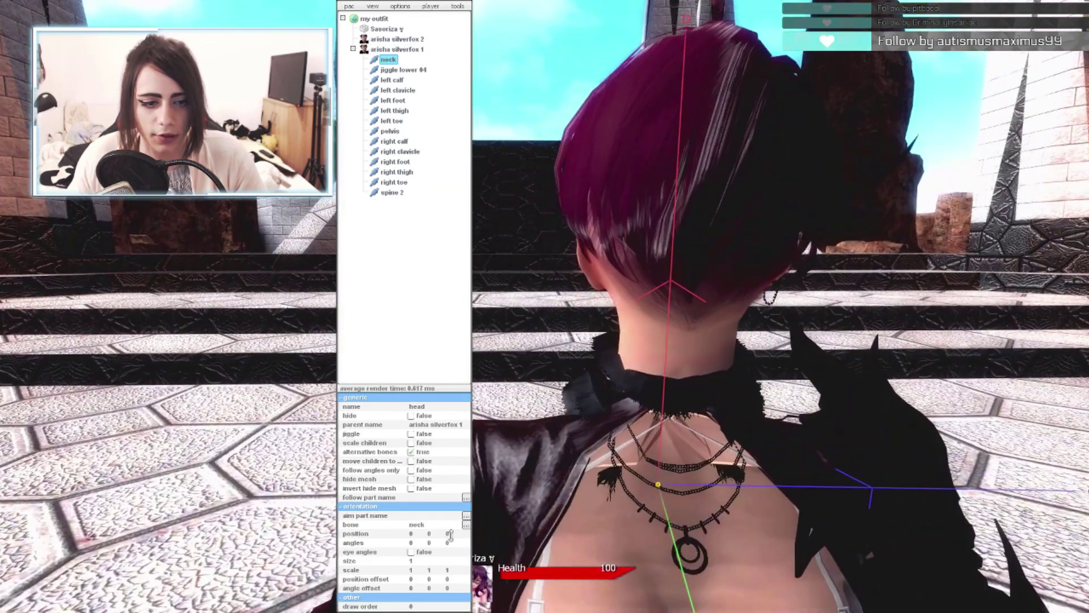
left_click_drag(456, 542, 483, 432)
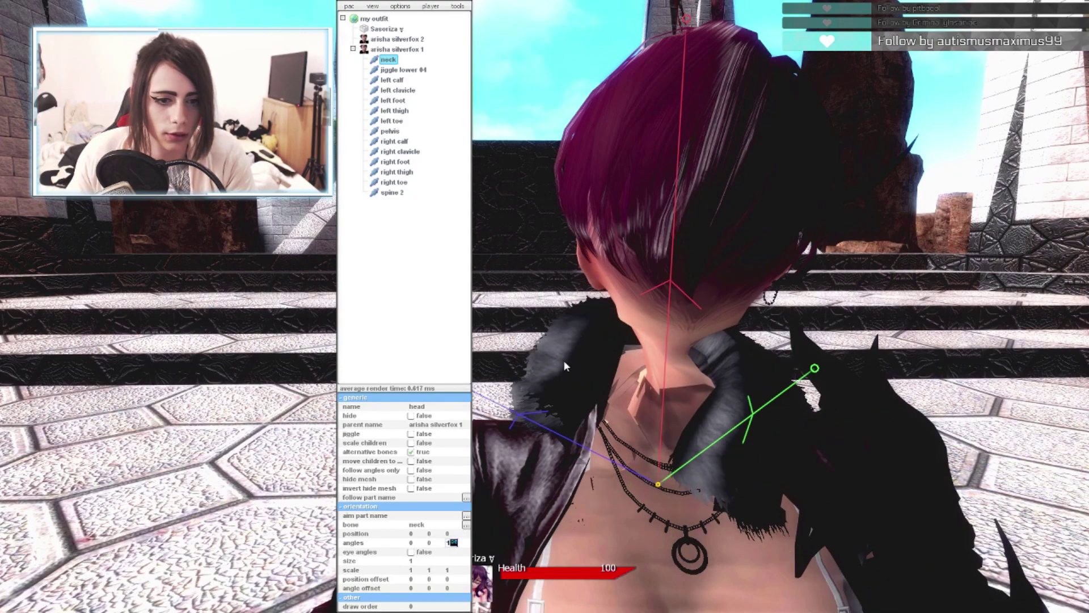
key("Return")
Add an entity bone modifier for the head directly under my outfit and set its angles to 0, 0, 180.
key("s")
left_click_drag(574, 340, 553, 260)
key("w")
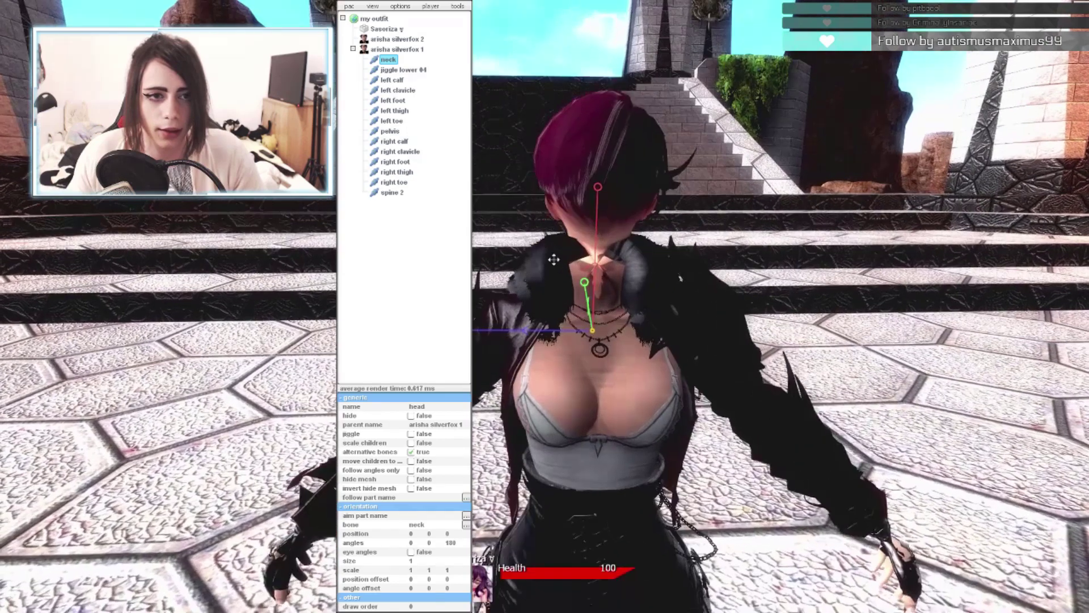
right_click(395, 49)
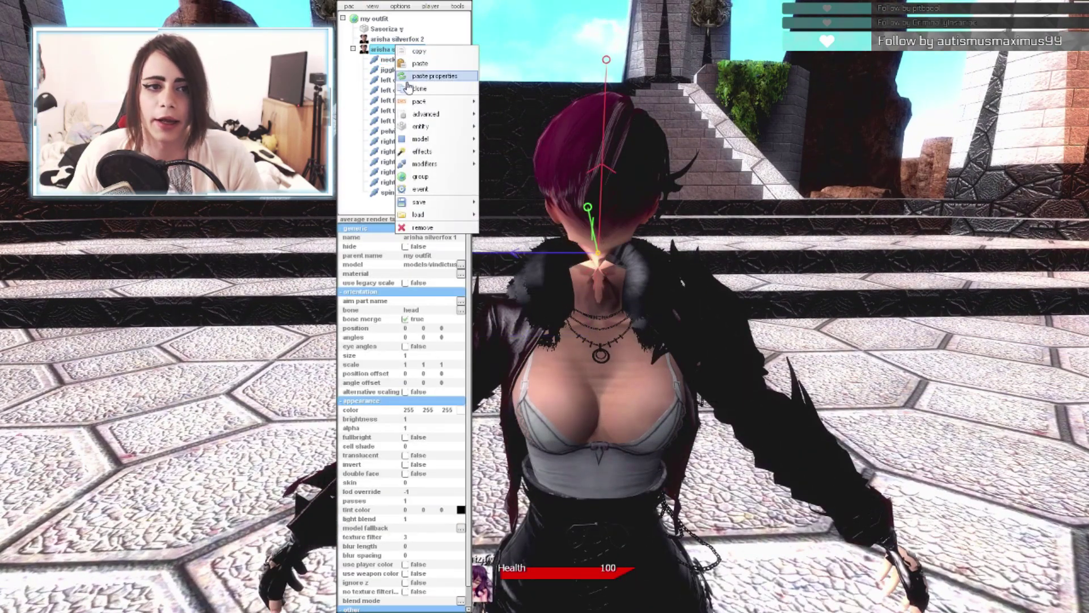
left_click(380, 54)
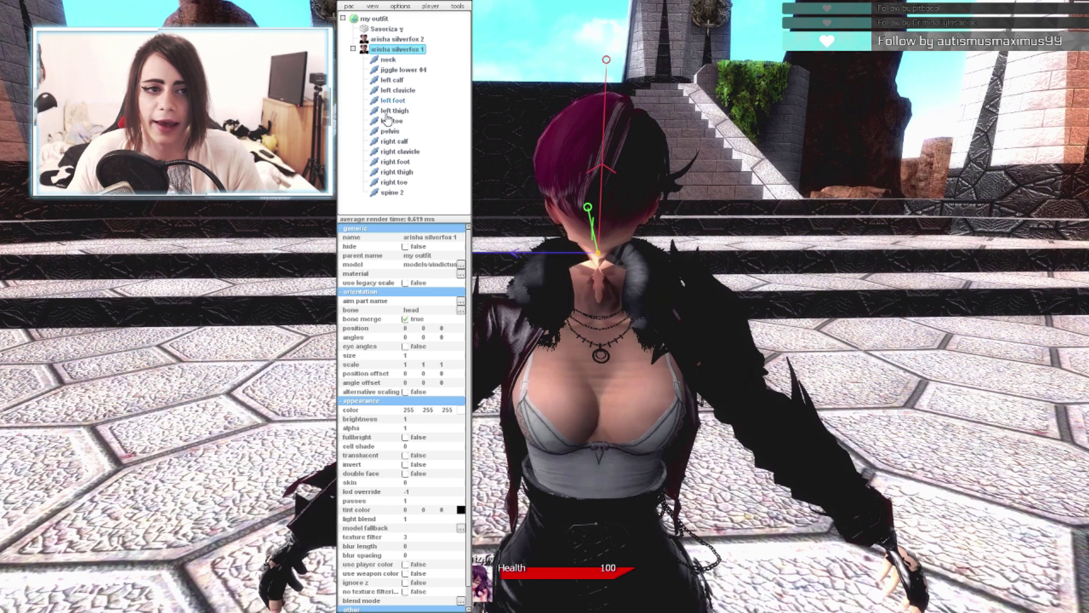
right_click(375, 19)
mouse_move(405, 121)
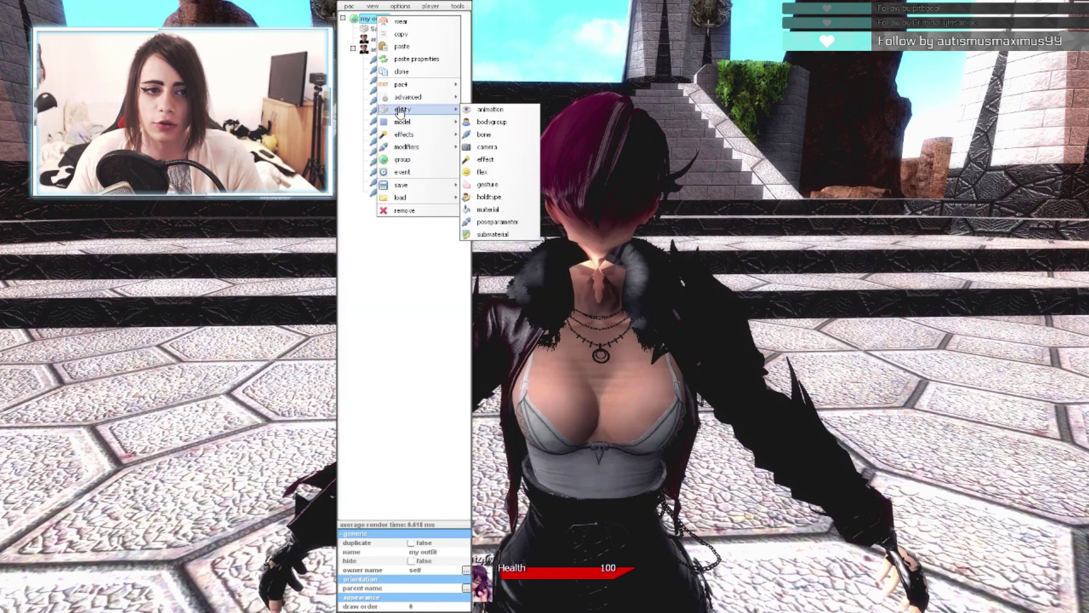
left_click(506, 149)
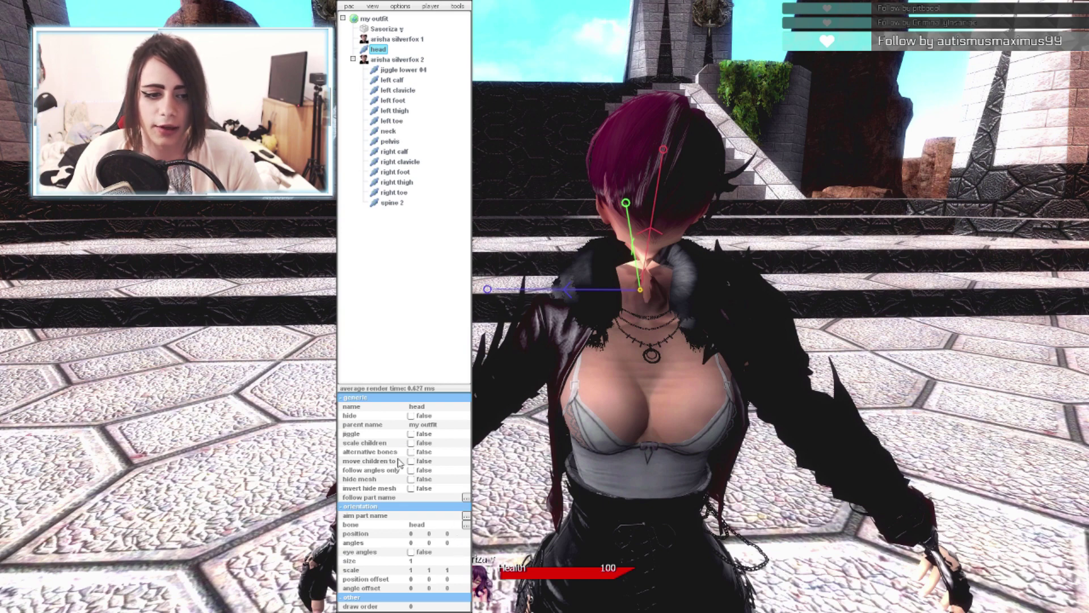
left_click_drag(457, 543, 525, 273)
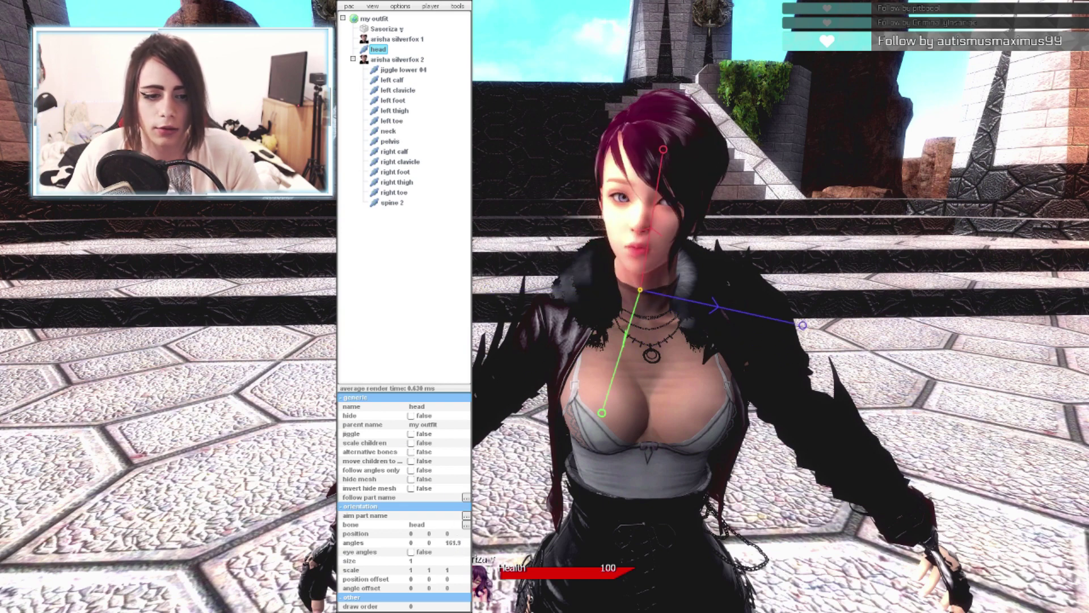
type("180")
key("Return")
Add a right hand bone modifier under the bone-merged model with alternative bones enabled and angles 0, 0, 180.
key("s")
key("a")
left_click_drag(667, 378, 717, 302)
key("a")
key("a")
key("w")
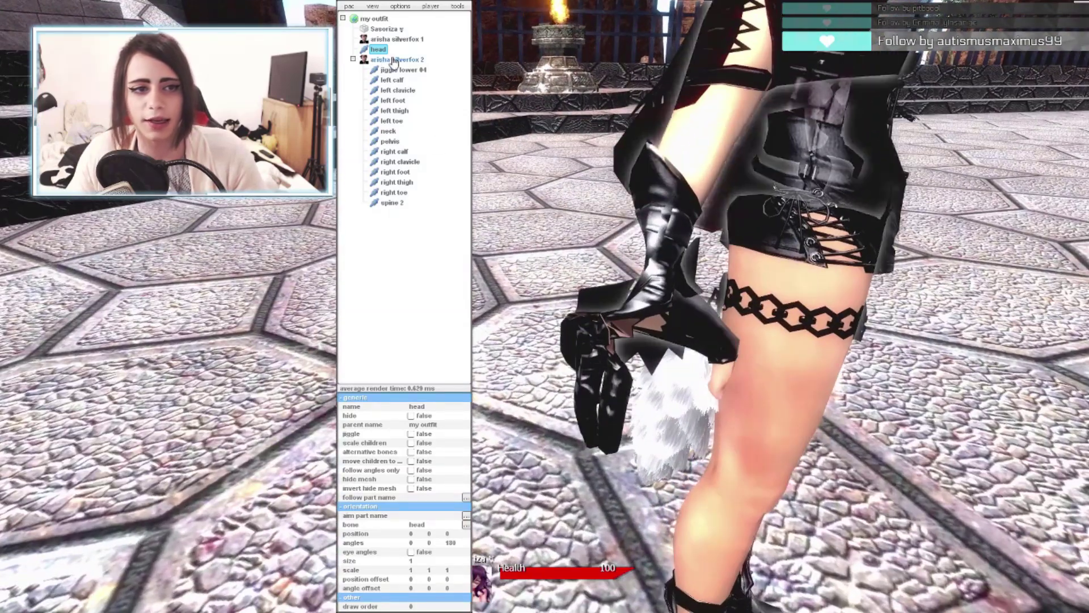
right_click(391, 59)
mouse_move(439, 157)
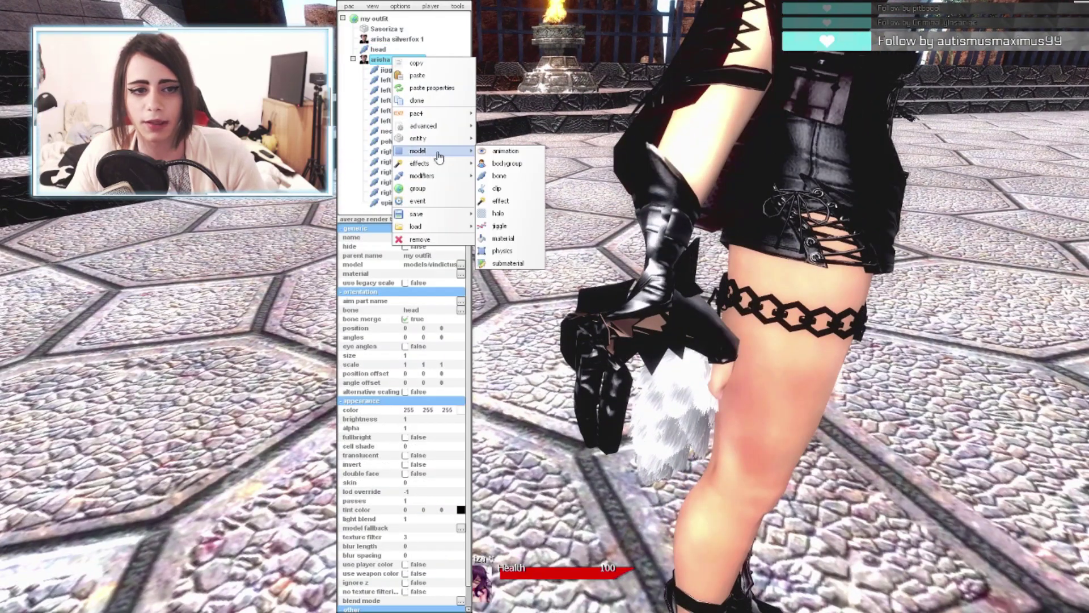
left_click(502, 175)
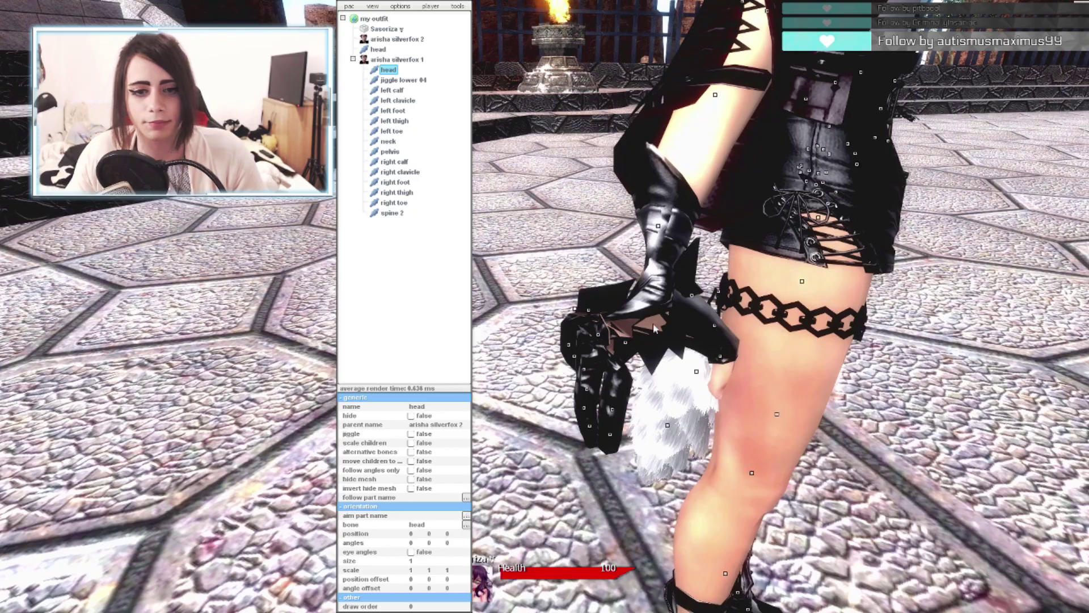
left_click(419, 454)
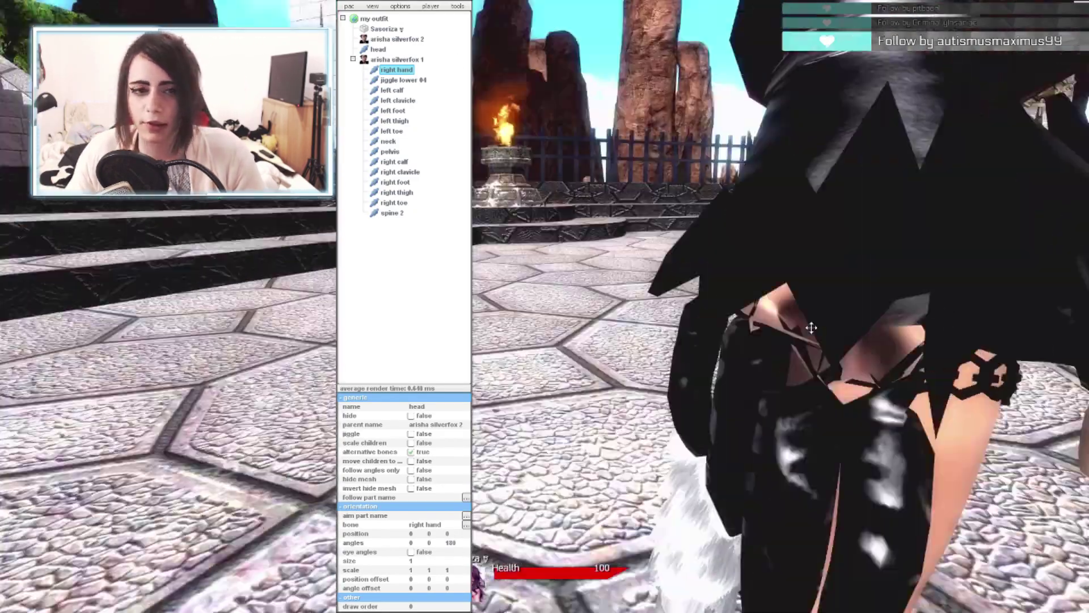
Add bone modifiers for right fingers 1, 11, 12, 2 and 21, each with alternative bones enabled and angles 0, 0, 180.
right_click(406, 70)
left_click(419, 86)
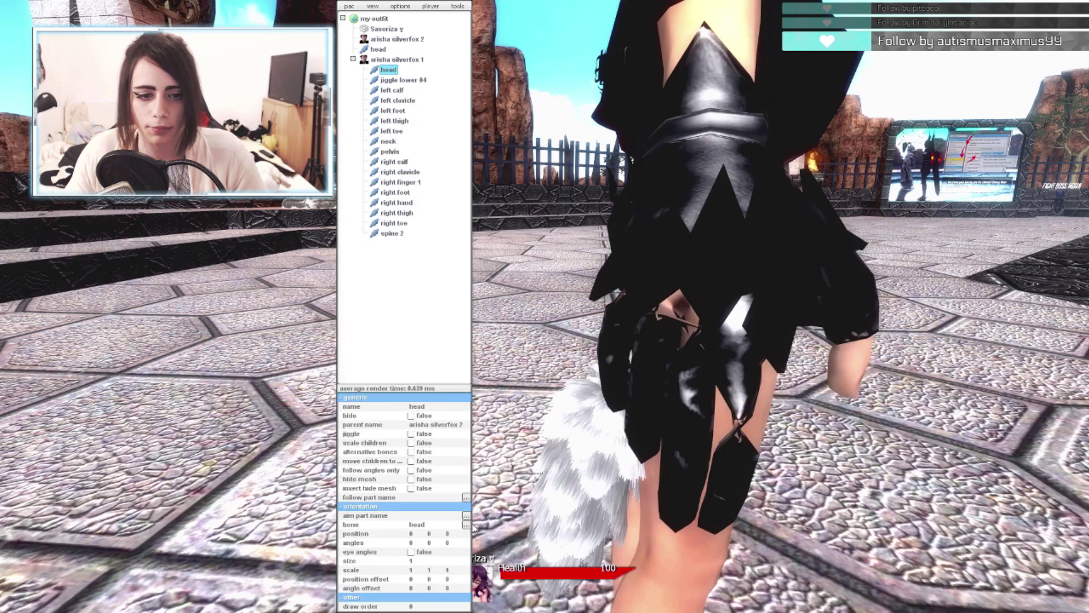
left_click(412, 451)
right_click(403, 71)
left_click(421, 115)
right_click(404, 60)
mouse_move(442, 155)
left_click(526, 180)
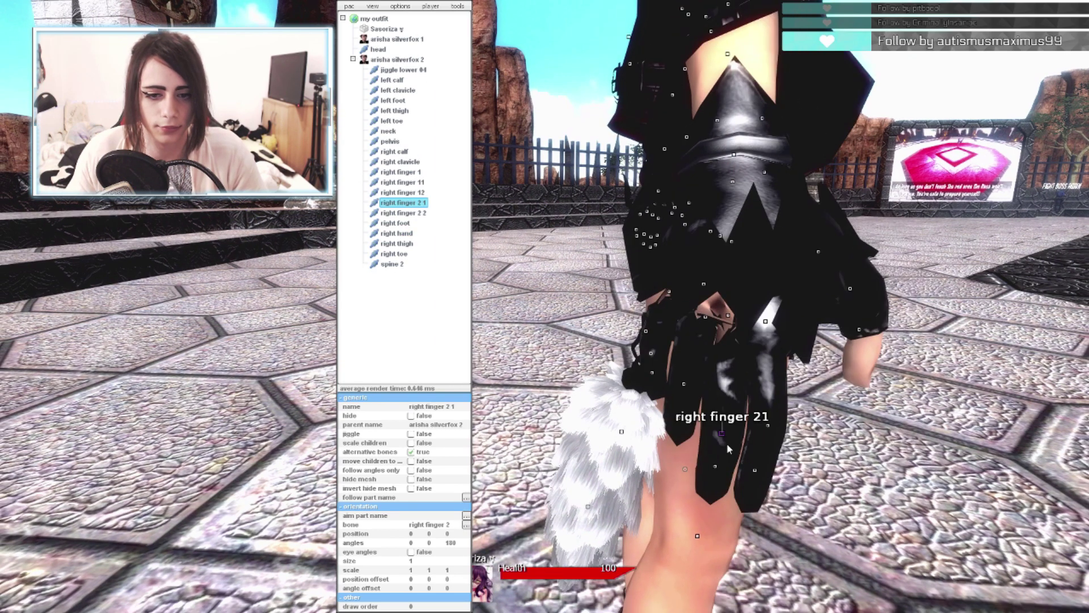
Add bone modifiers for right fingers 22, 3 and 31 with alternative bones enabled and angles 0, 0, 180.
right_click(378, 59)
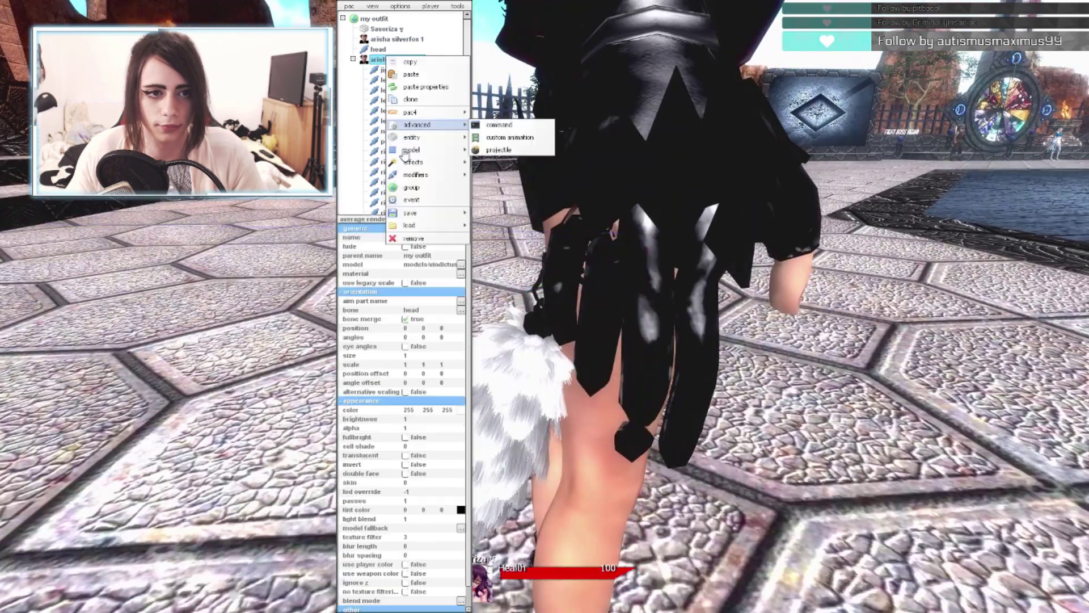
mouse_move(431, 150)
left_click(508, 175)
right_click(379, 60)
left_click(491, 185)
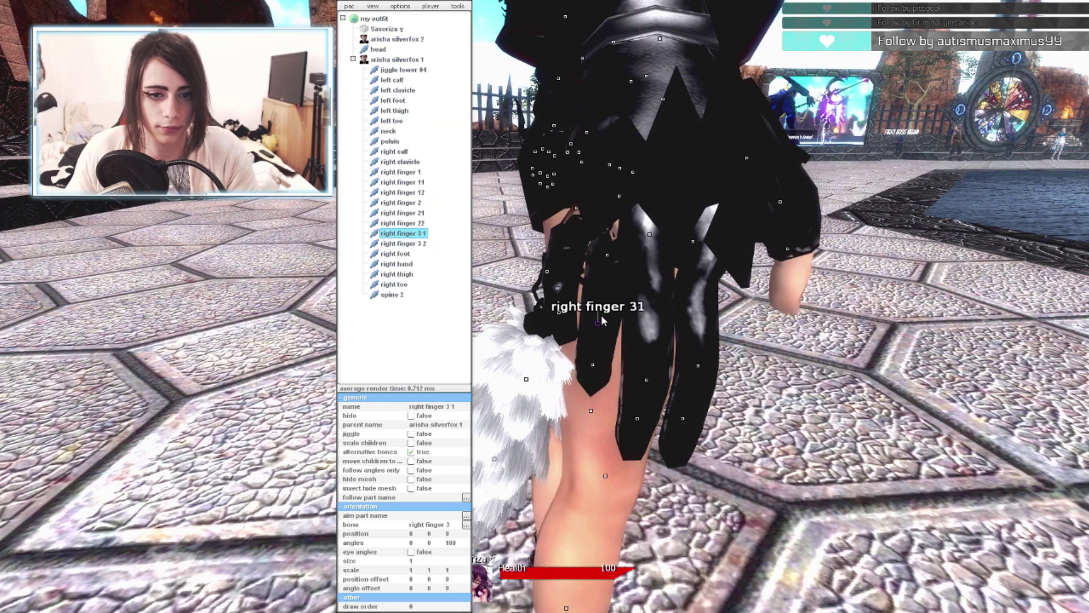
Add bone modifiers for right fingers 32, 4, 41 and 42 with alternative bones enabled and angles 0, 0, 180.
right_click(379, 59)
mouse_move(412, 149)
left_click(491, 184)
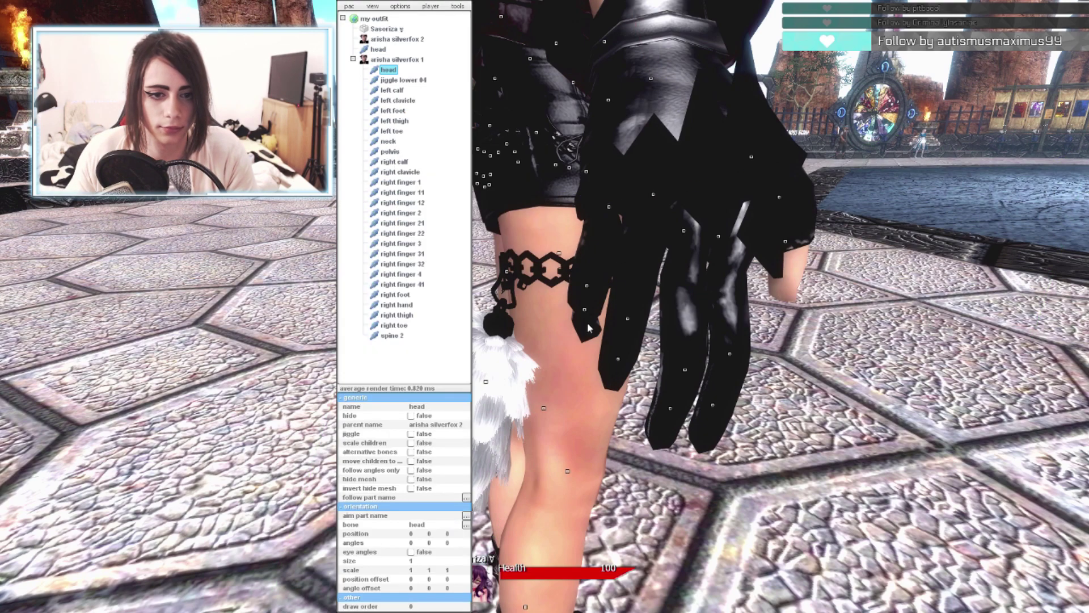
left_click(411, 451)
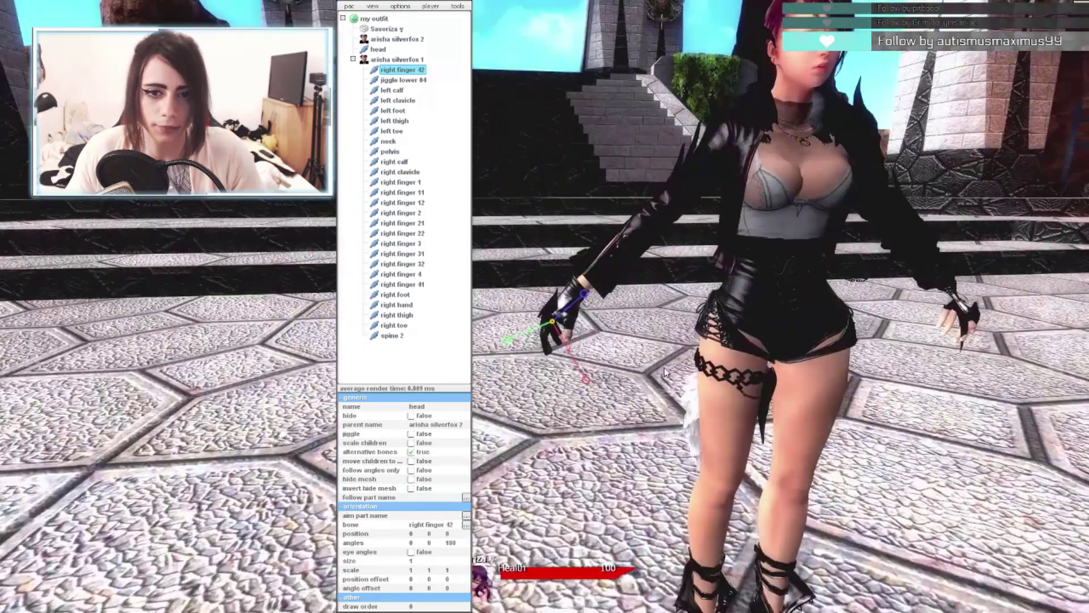
Inspect the bone-merged model's corrected pose from several distances and angles, and collapse its list of bone modifiers.
left_click(397, 59)
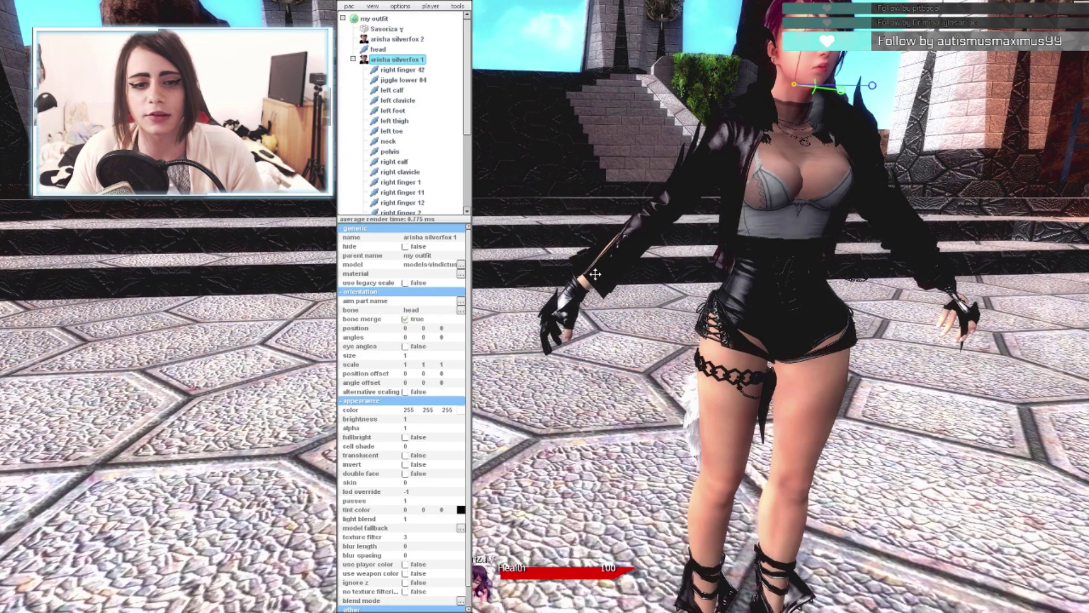
key("w")
key("d")
key("a")
left_click_drag(714, 396, 783, 425)
key("w")
left_click_drag(678, 342, 337, 57)
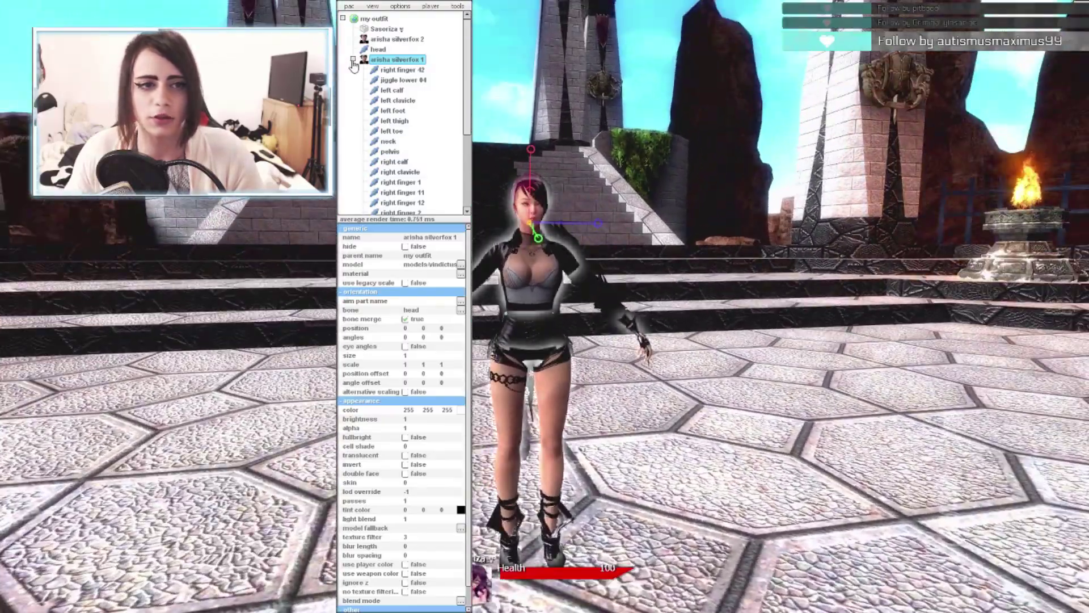
left_click(353, 59)
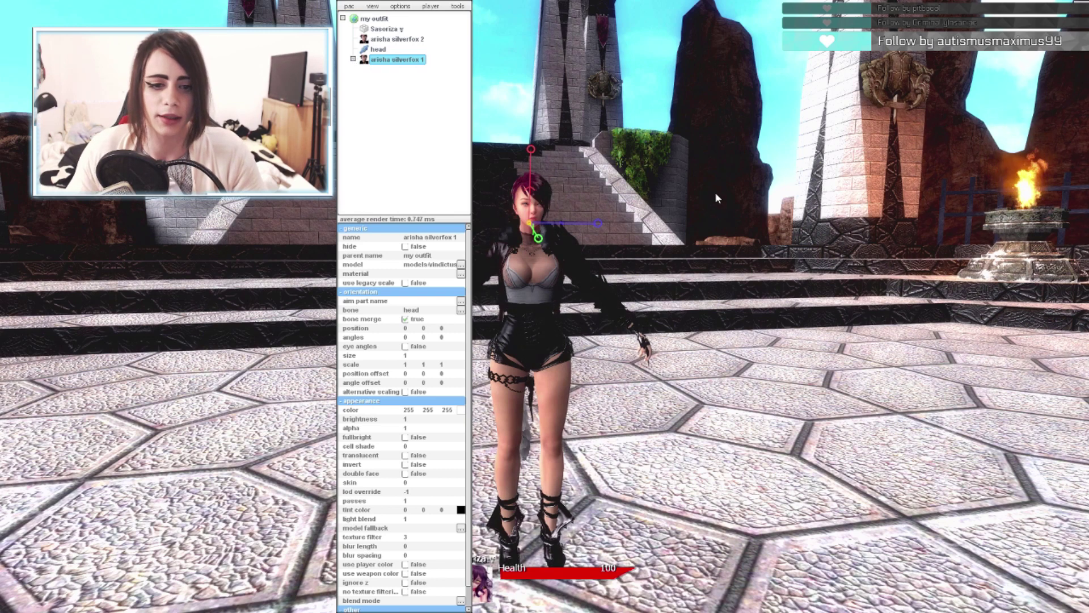
left_click_drag(716, 197, 683, 204)
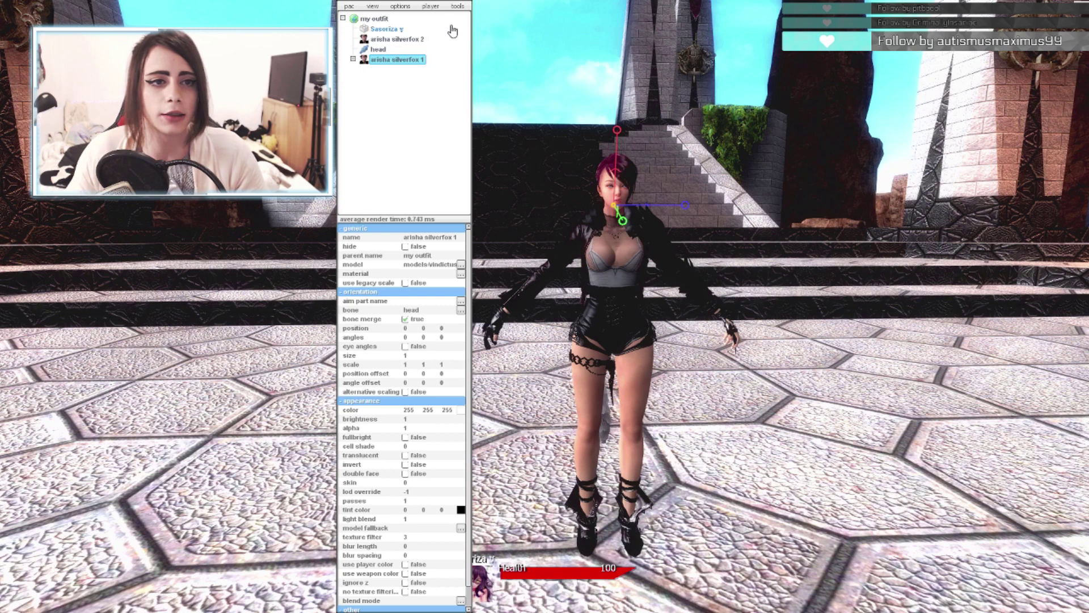
Review the player entity's model setting and browse the models in the Vindictus Pack [PM/NPC] addon.
left_click(386, 29)
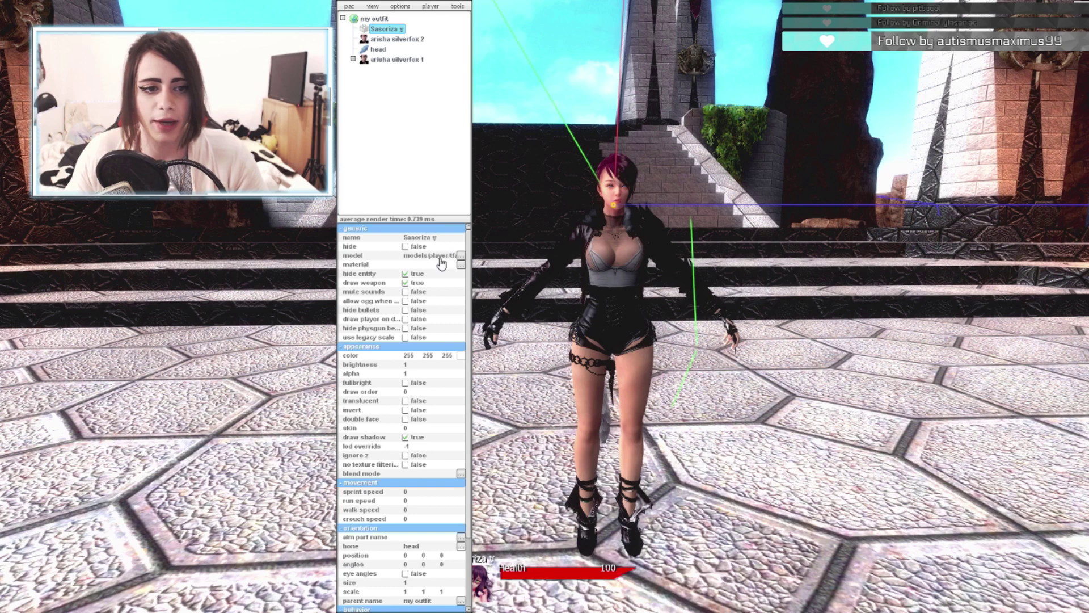
left_click(460, 256)
left_click(1002, 150)
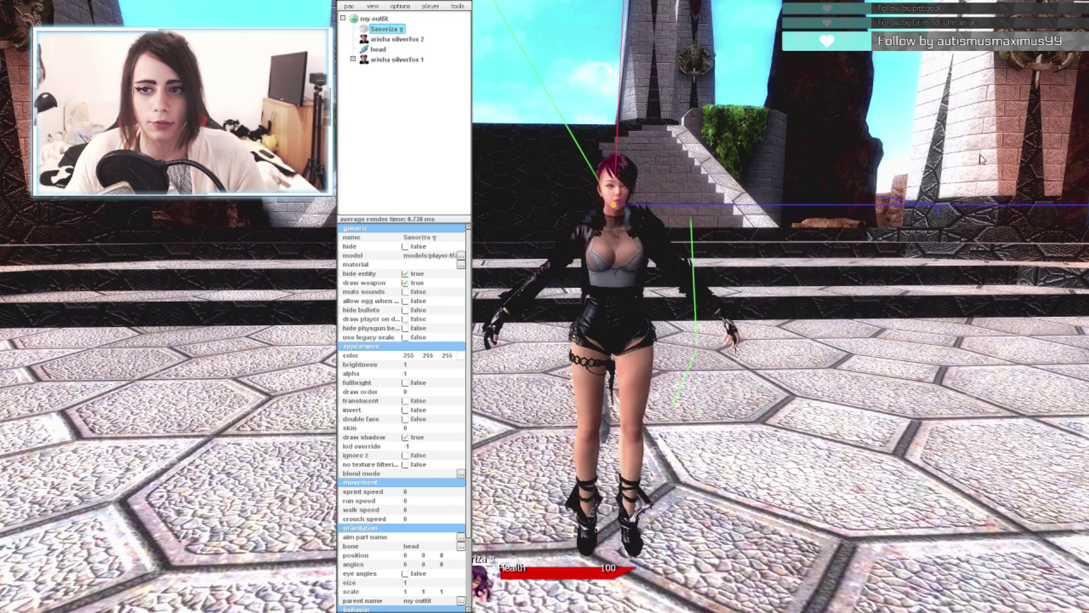
key("q")
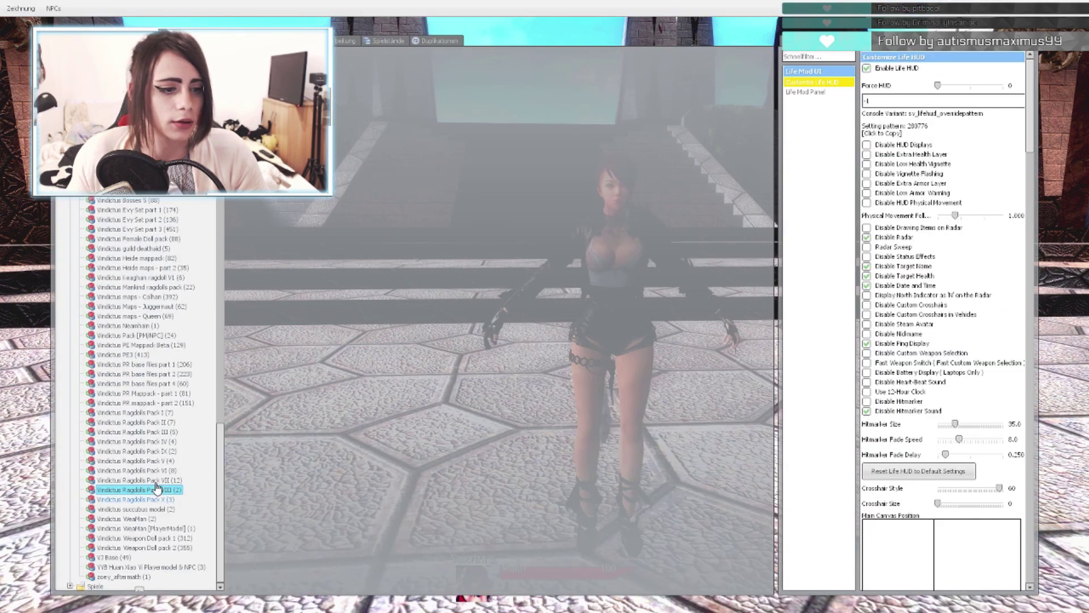
scroll(170, 386, "up", 1)
left_click(165, 364)
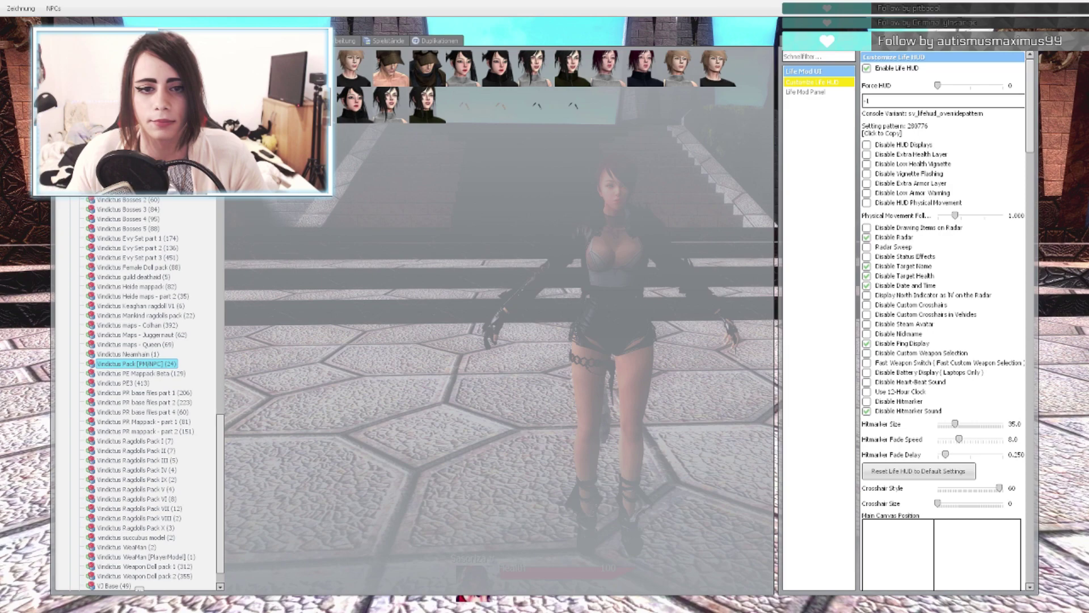
key("q")
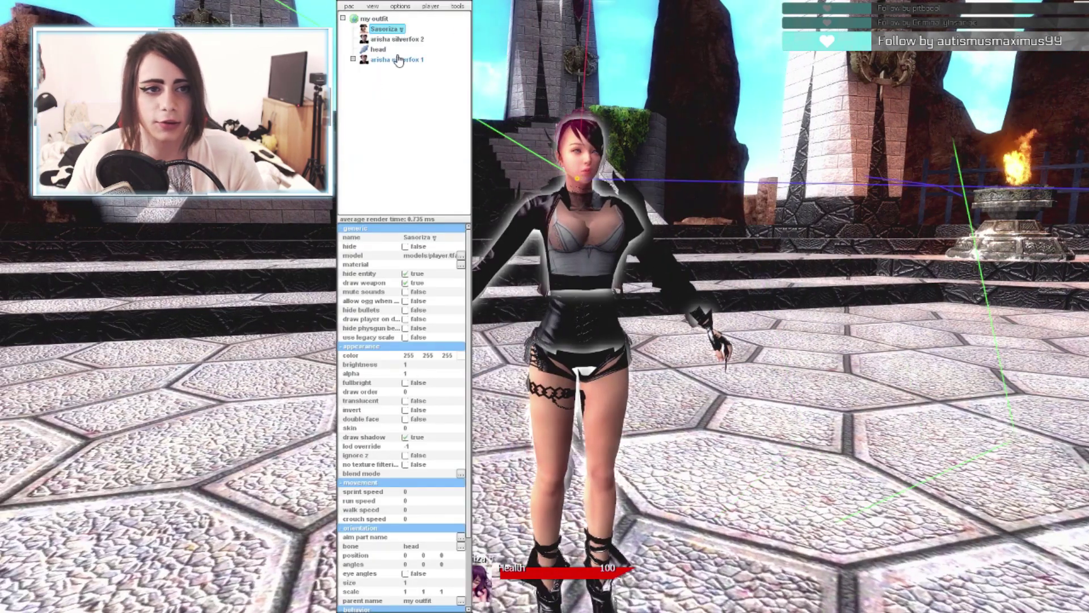
Expand the bone-merged model's modifiers, look through the list and view the finished character from the front.
left_click(390, 60)
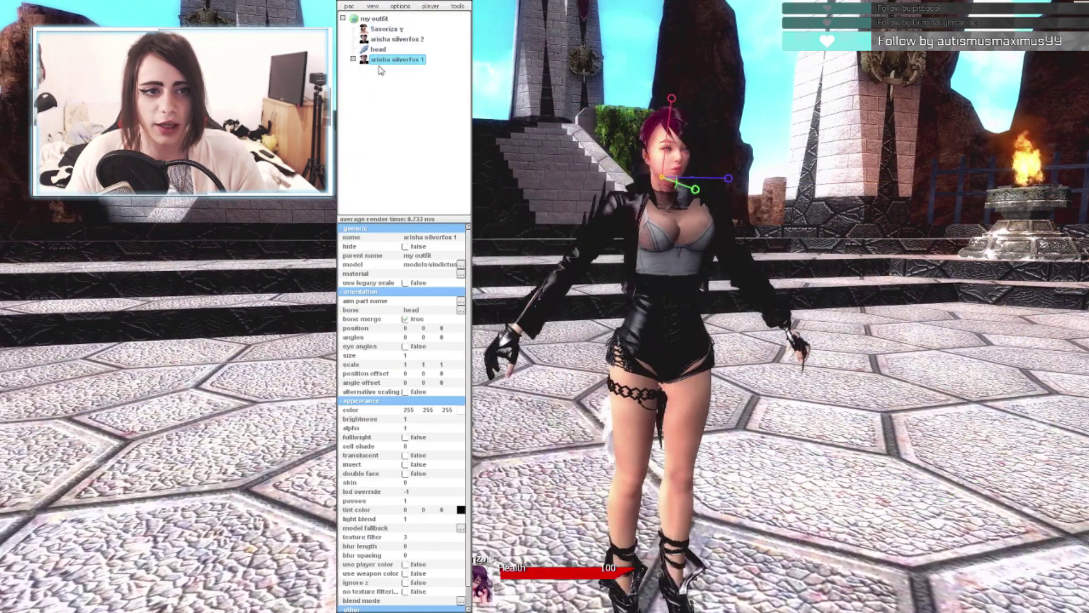
left_click(353, 59)
scroll(422, 97, "down", 3)
scroll(422, 129, "up", 3)
key("d")
left_click_drag(561, 136, 541, 138)
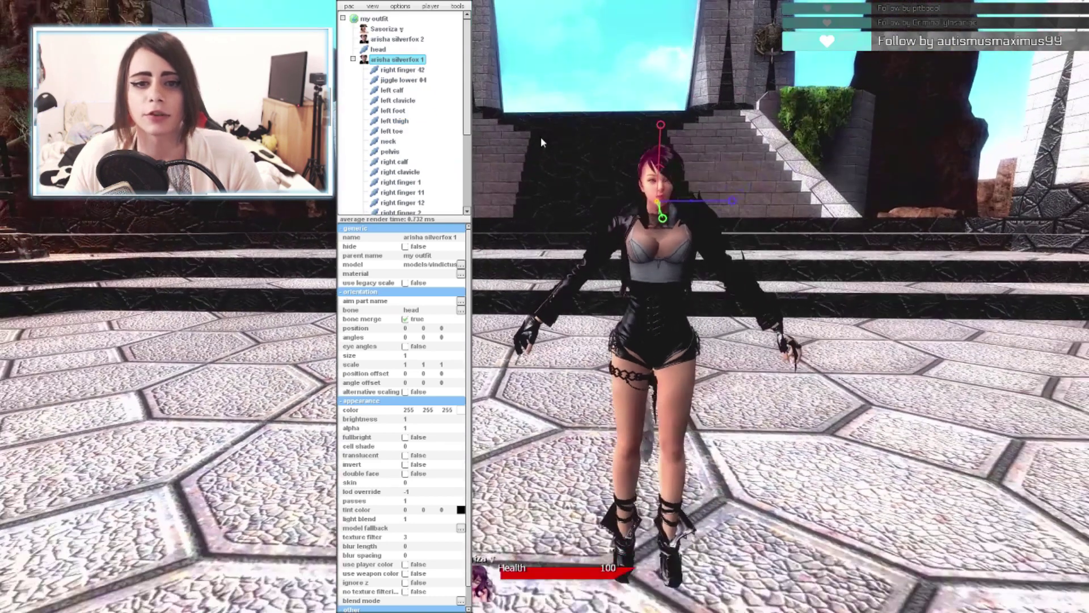
Replace the bone-merged model with the Lethita Fervor model from the installed Vindictus addons.
key("q")
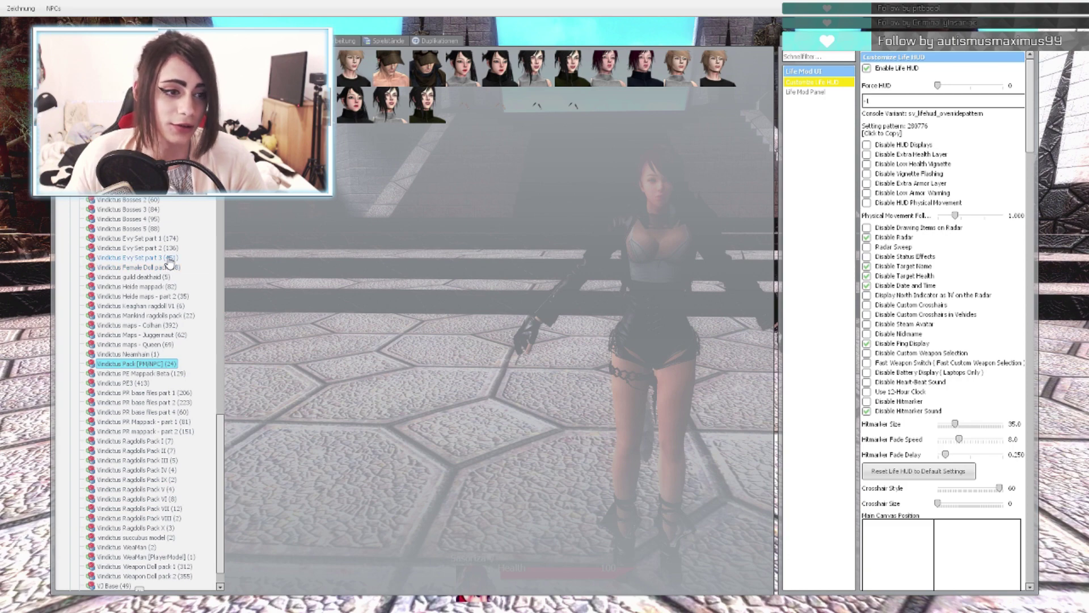
scroll(157, 401, "up", 1)
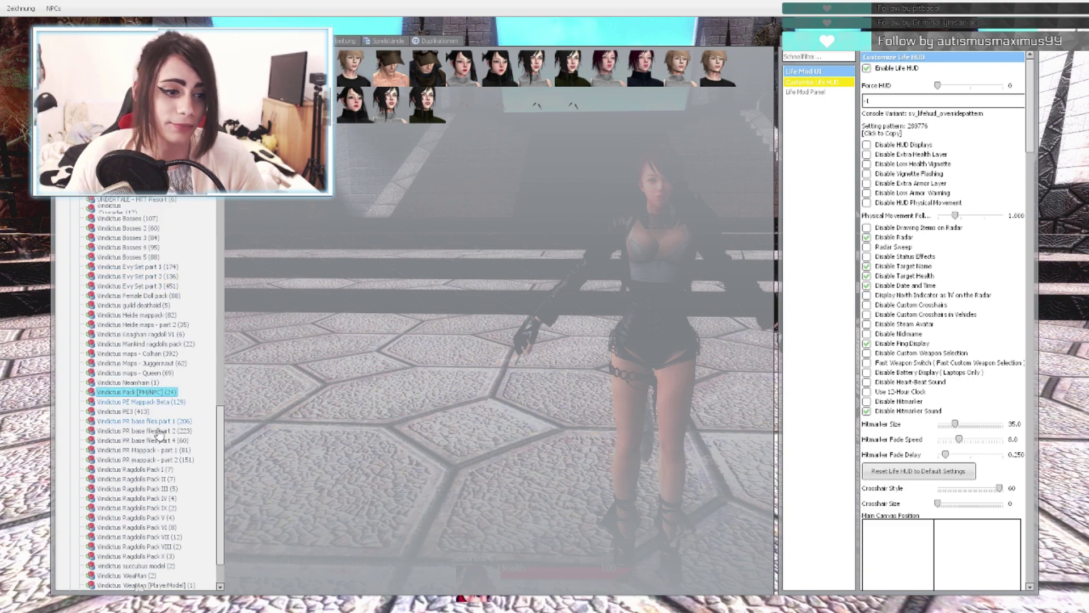
scroll(171, 457, "down", 2)
left_click(169, 432)
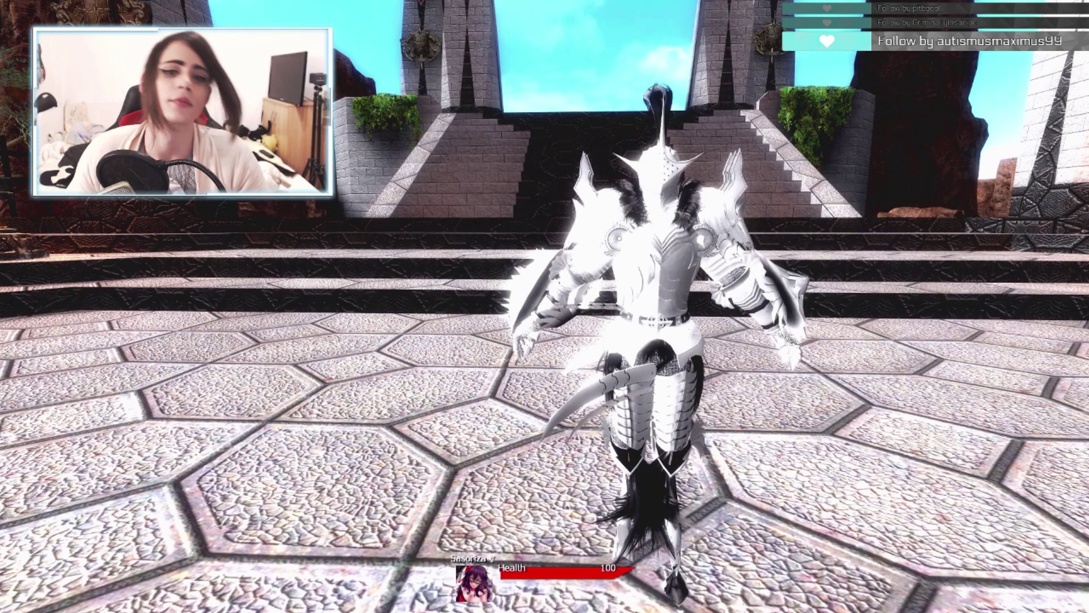
Hide the Lethita Fervor model and show it again.
key("a")
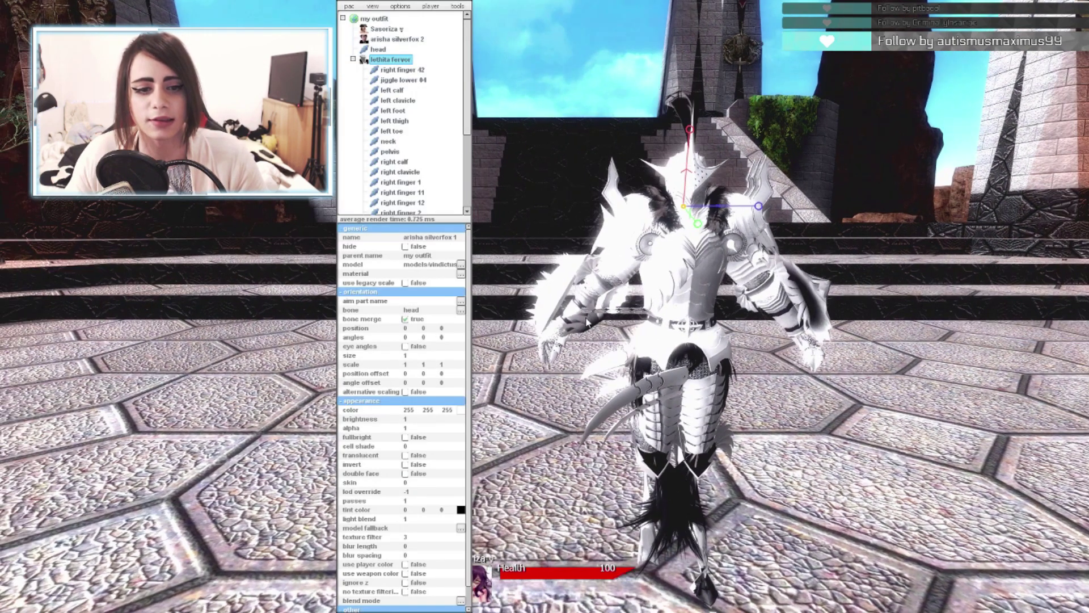
left_click_drag(688, 391, 691, 392)
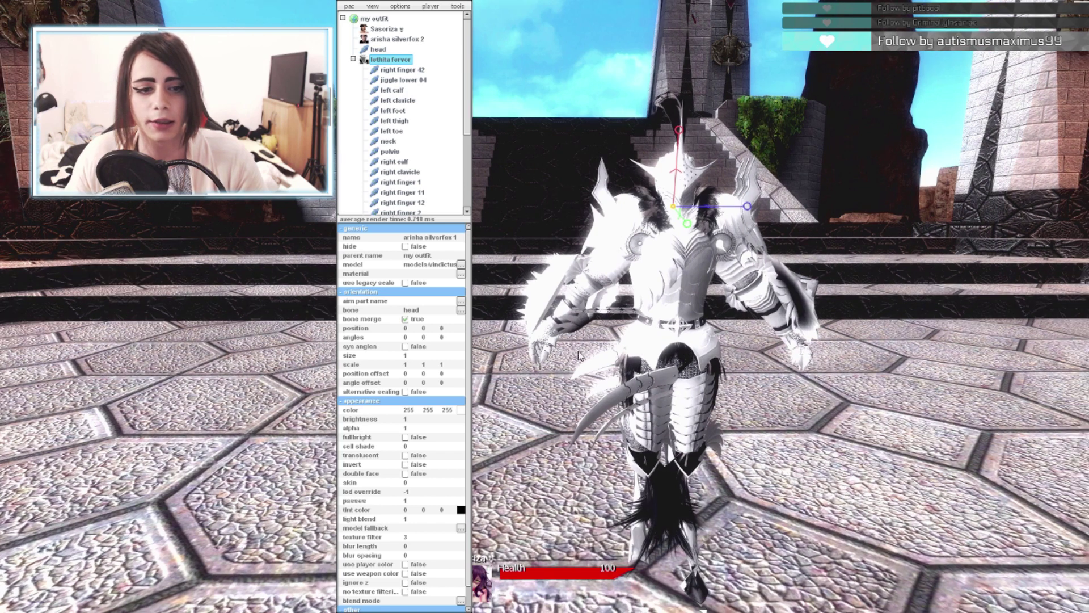
left_click(406, 248)
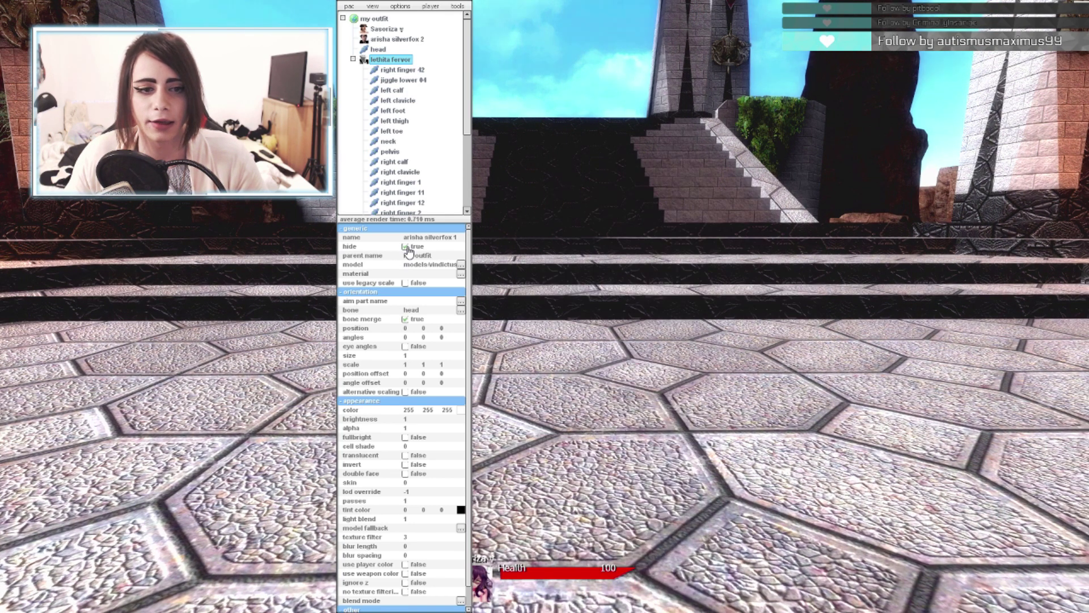
left_click(406, 248)
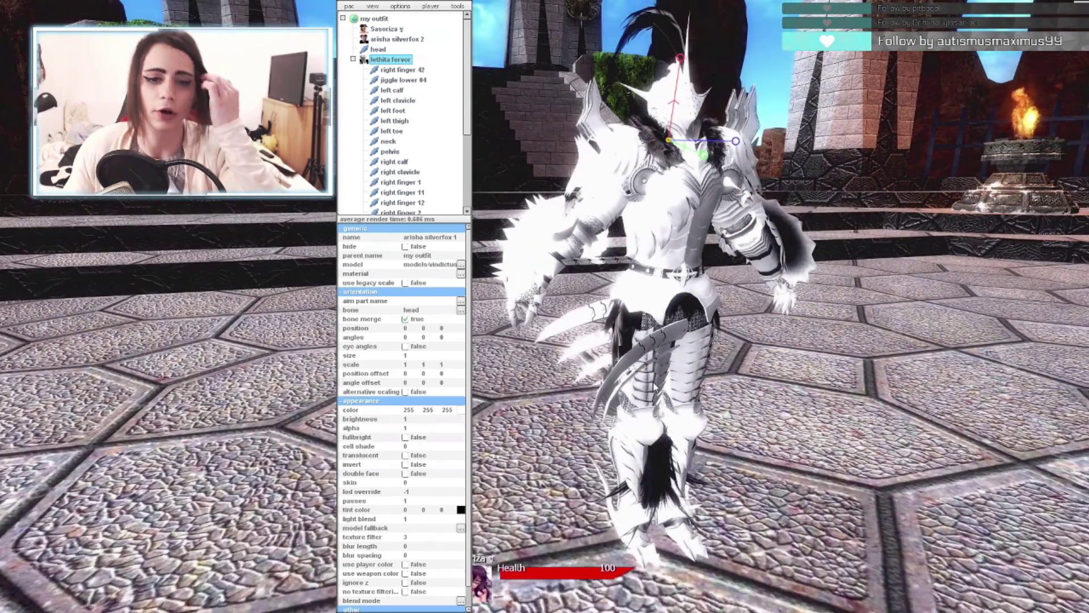
Inspect the Lethita Fervor armour and its bone alignment from the front, side and back at several distances.
key("w")
key("a")
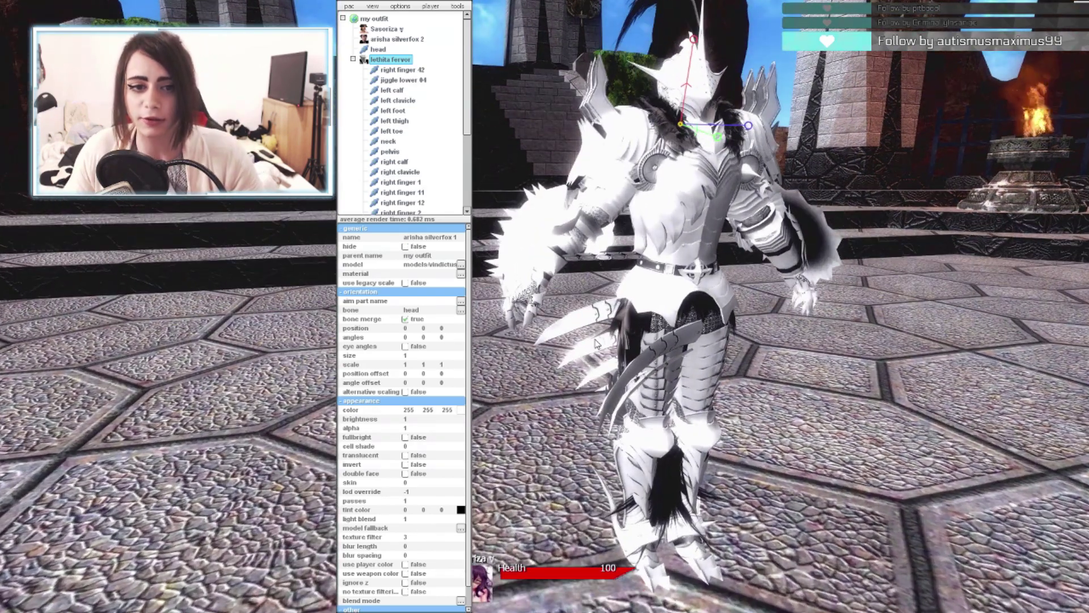
key("w")
key("a")
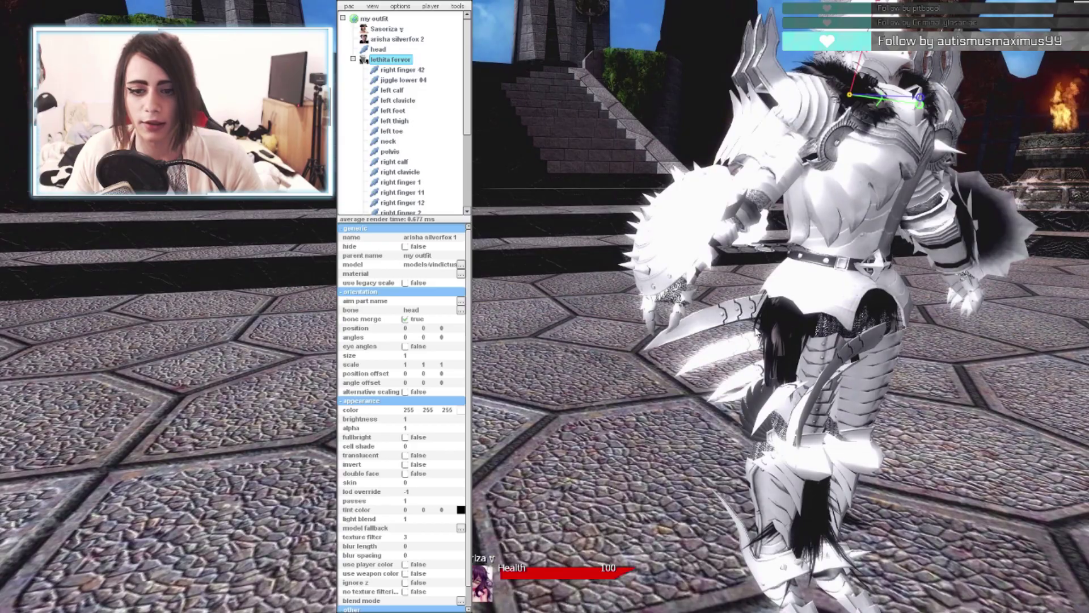
key("a")
left_click_drag(604, 318, 744, 337)
key("w")
key("s")
left_click_drag(718, 375, 759, 366)
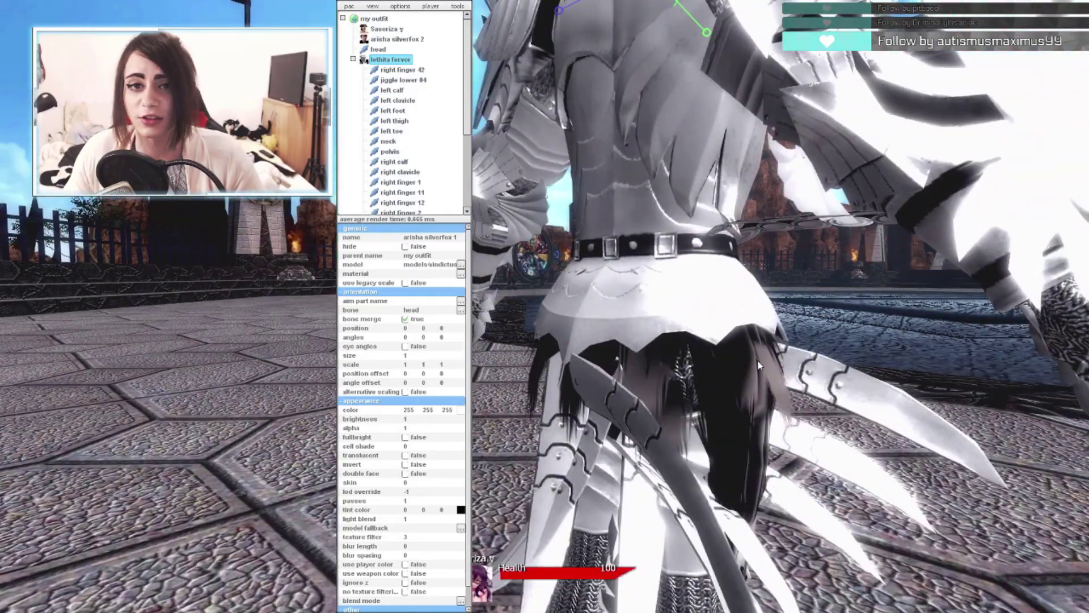
left_click_drag(694, 366, 721, 387)
key("a")
key("s")
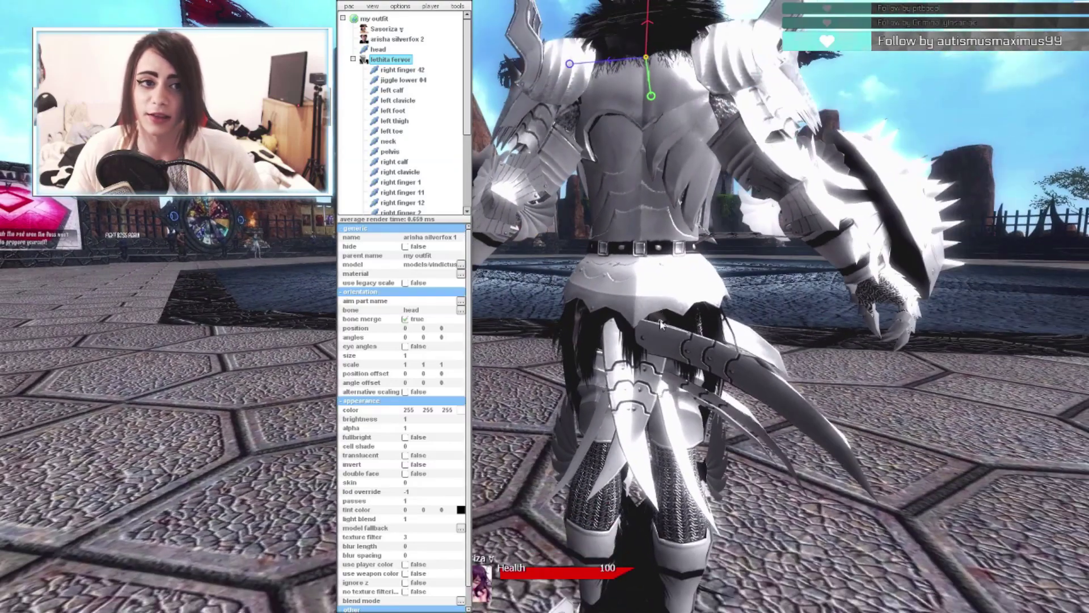
key("a")
mouse_move(659, 320)
left_mouse_down()
mouse_move(704, 314)
mouse_move(681, 312)
mouse_move(670, 325)
left_mouse_up()
key("w")
key("d")
key("s")
scroll(670, 329, "up", 3)
scroll(669, 329, "down", 3)
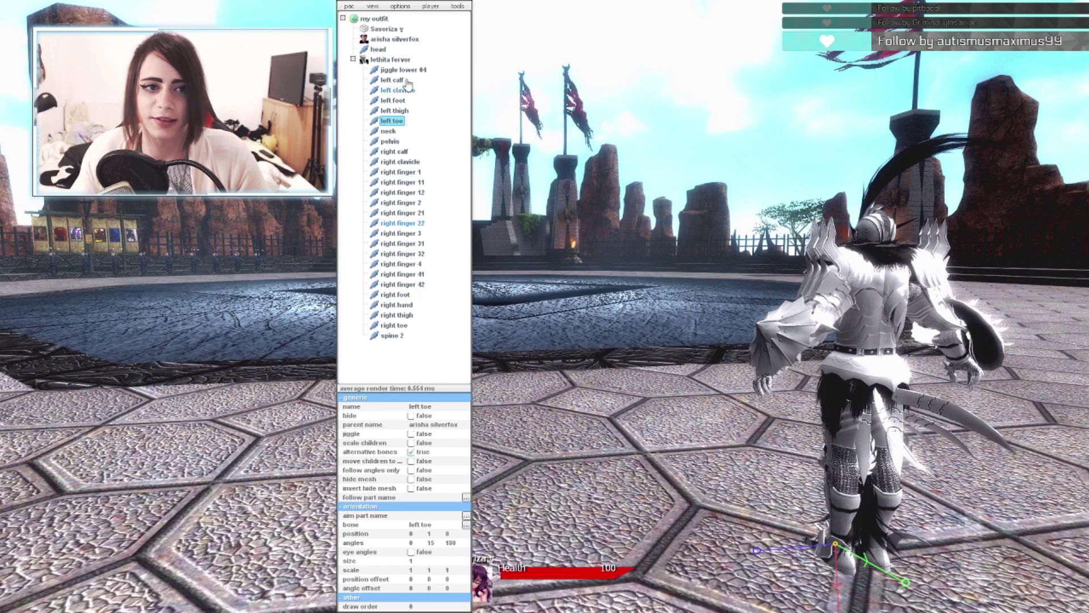
Collapse the Lethita Fervor modifiers, add a sprite effect to my outfit and move it out beside the character.
left_click(353, 59)
right_click(385, 21)
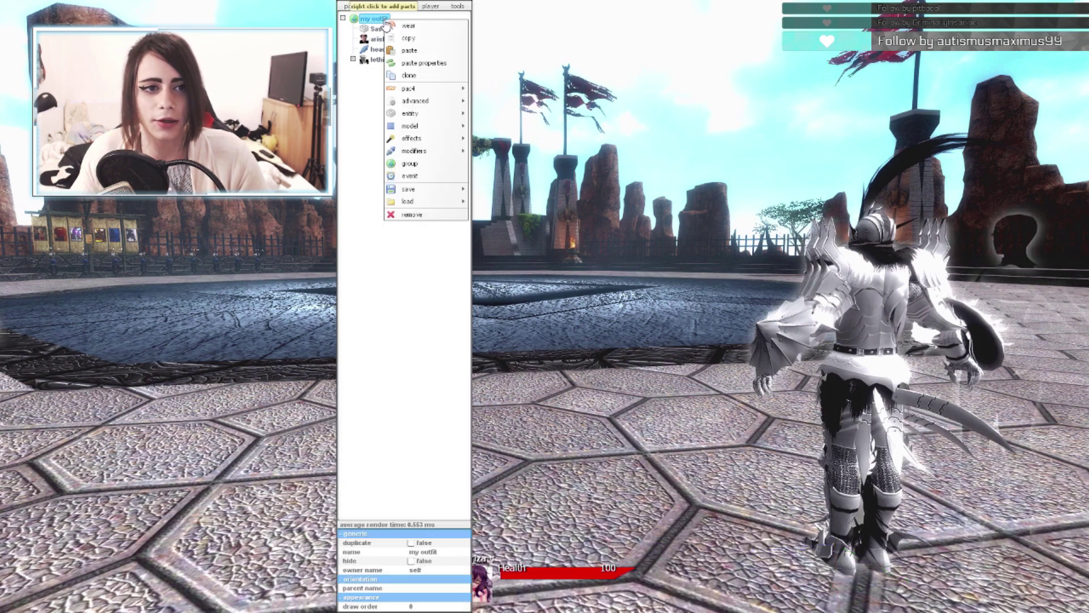
mouse_move(440, 116)
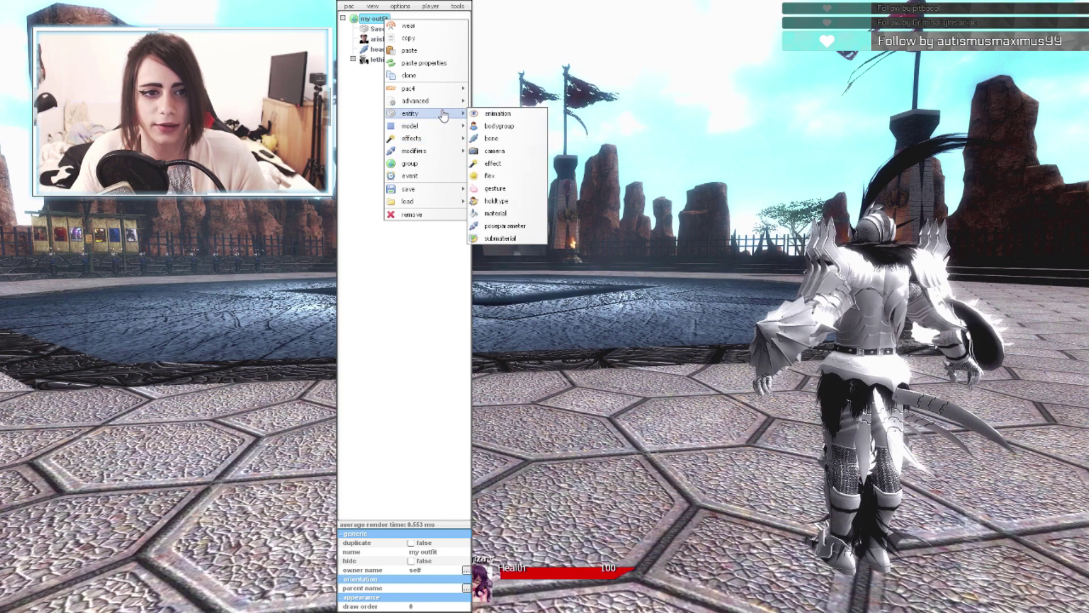
mouse_move(443, 138)
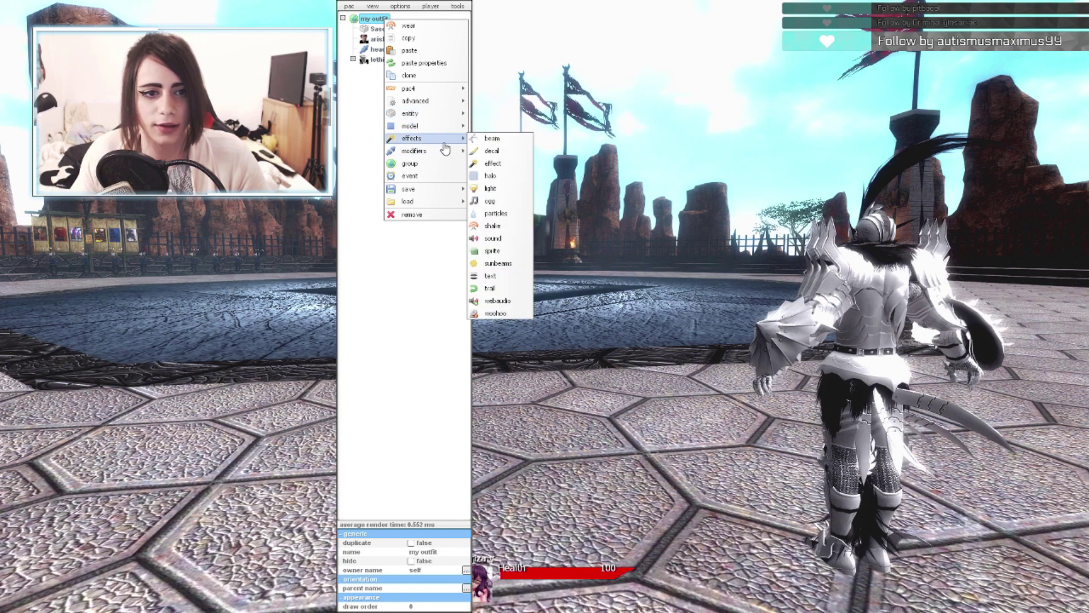
left_click(498, 251)
left_click_drag(922, 258, 605, 269)
Clone the grip sprite and space the two copies apart beside the character.
right_click(376, 49)
left_click(397, 99)
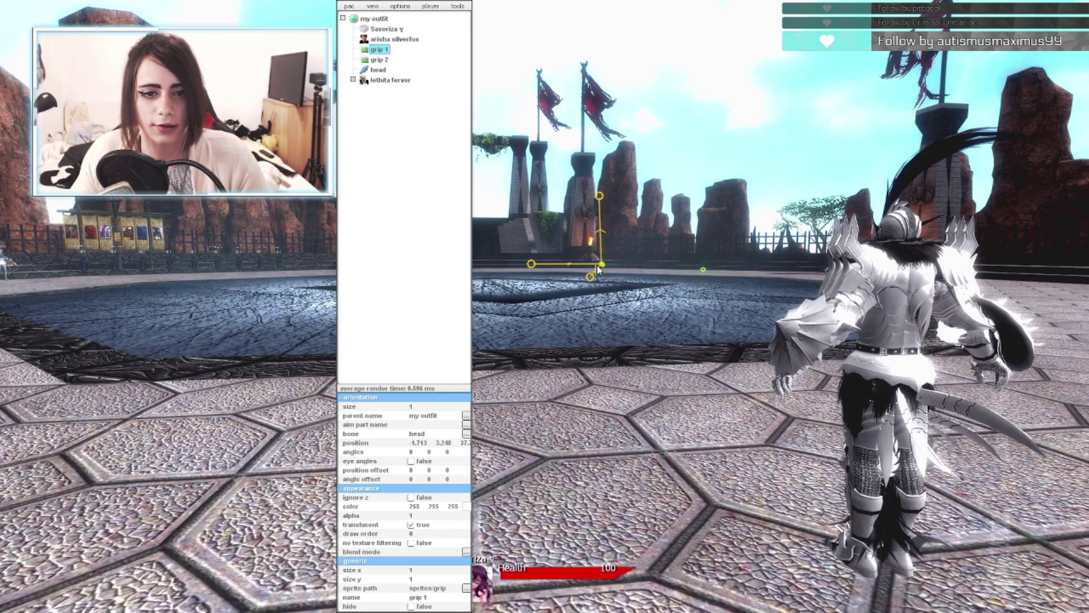
left_click(379, 59)
left_click_drag(704, 268, 717, 274)
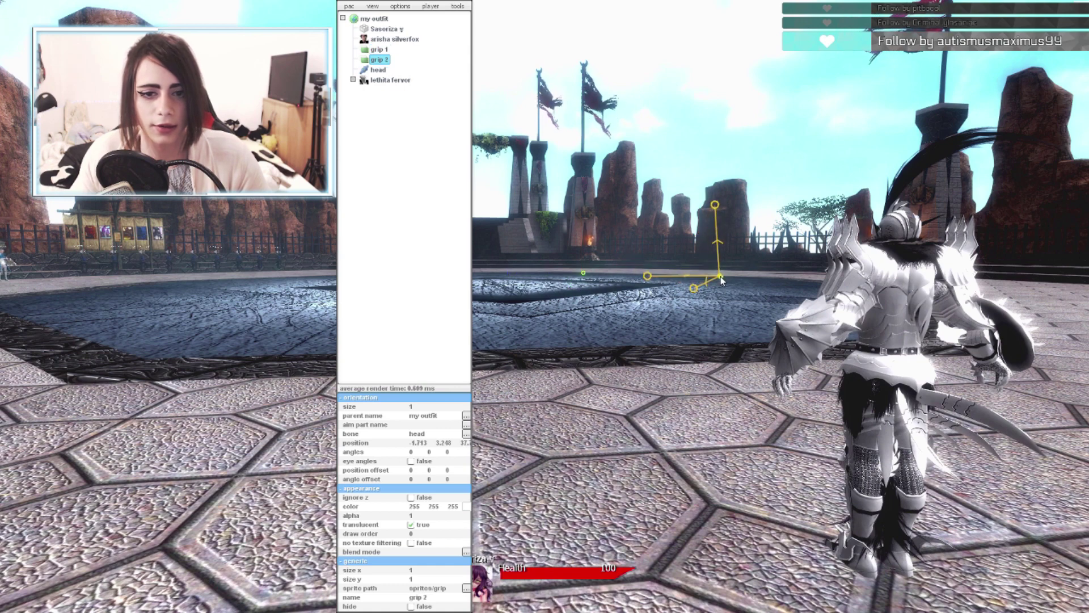
left_click(385, 50)
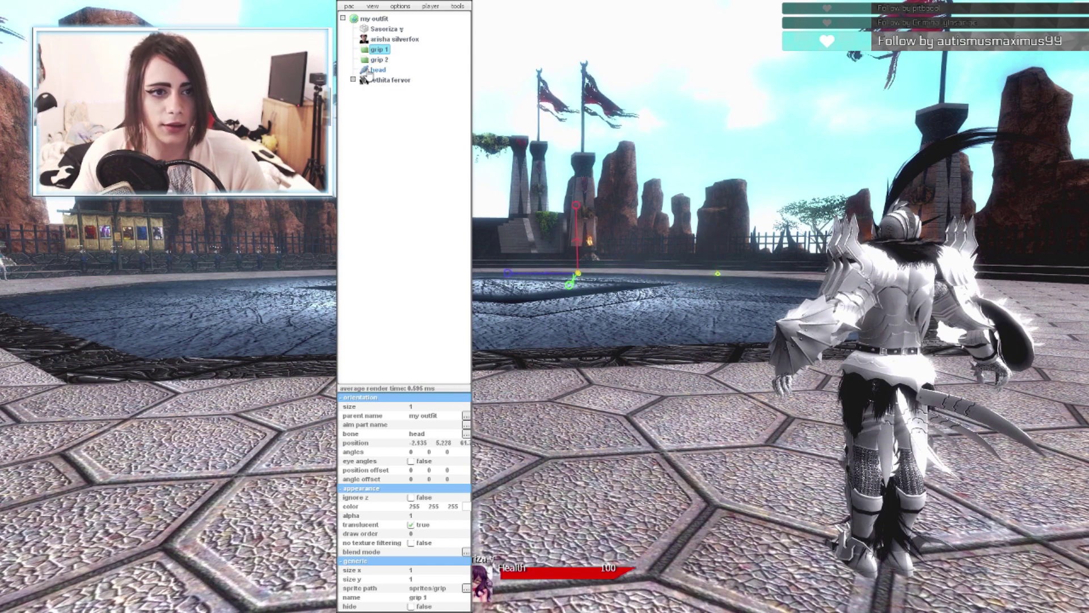
Set the sprite path of grip 2 to "sub" and enlarge the sprite to a size of about 53.
left_click(380, 60)
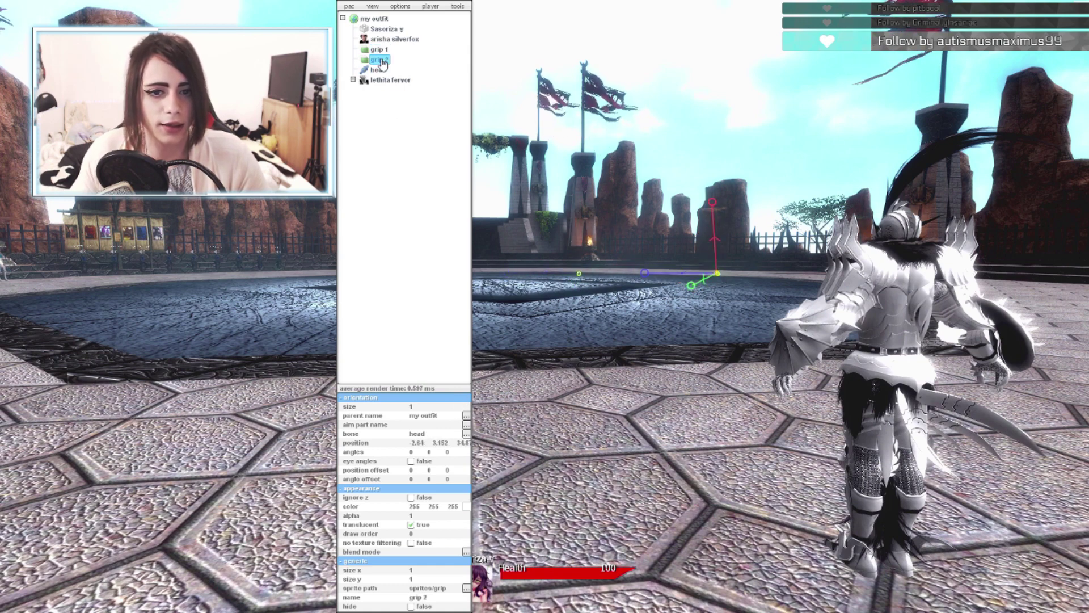
left_click(433, 590)
type("sub")
left_click(607, 377)
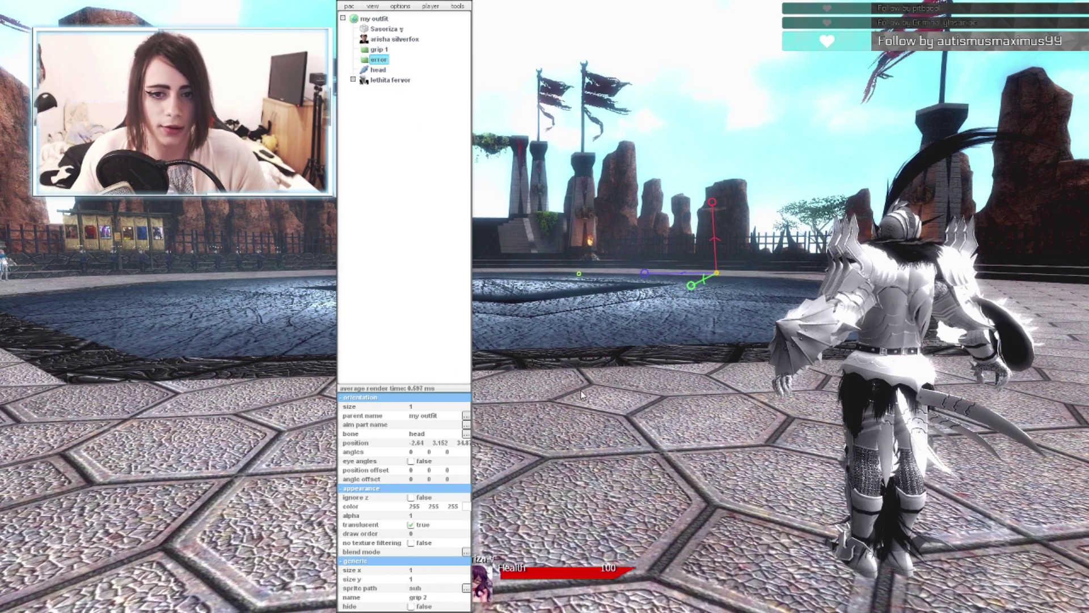
left_click_drag(425, 400, 656, 439)
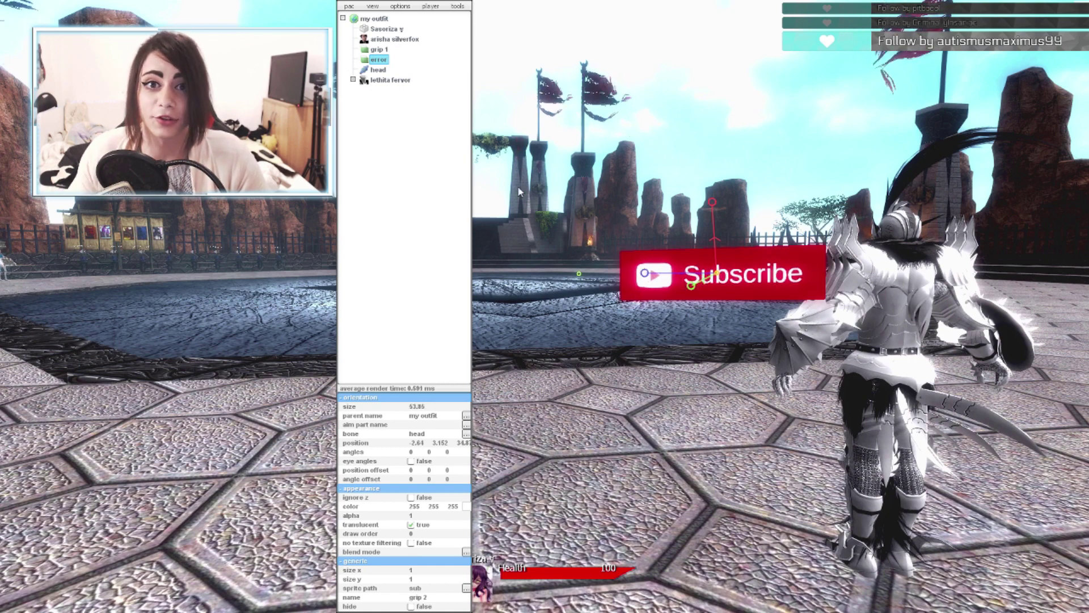
Set the sprite path of grip 1 to "bell" with size 13.75, and place it above the Subscribe sprite.
key("Up")
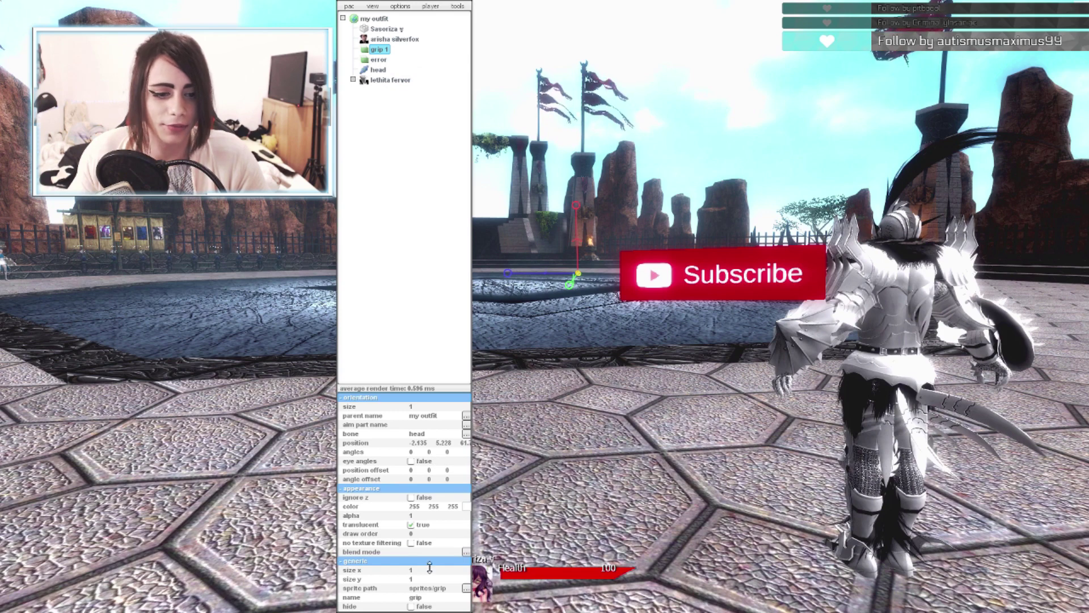
left_click(570, 368)
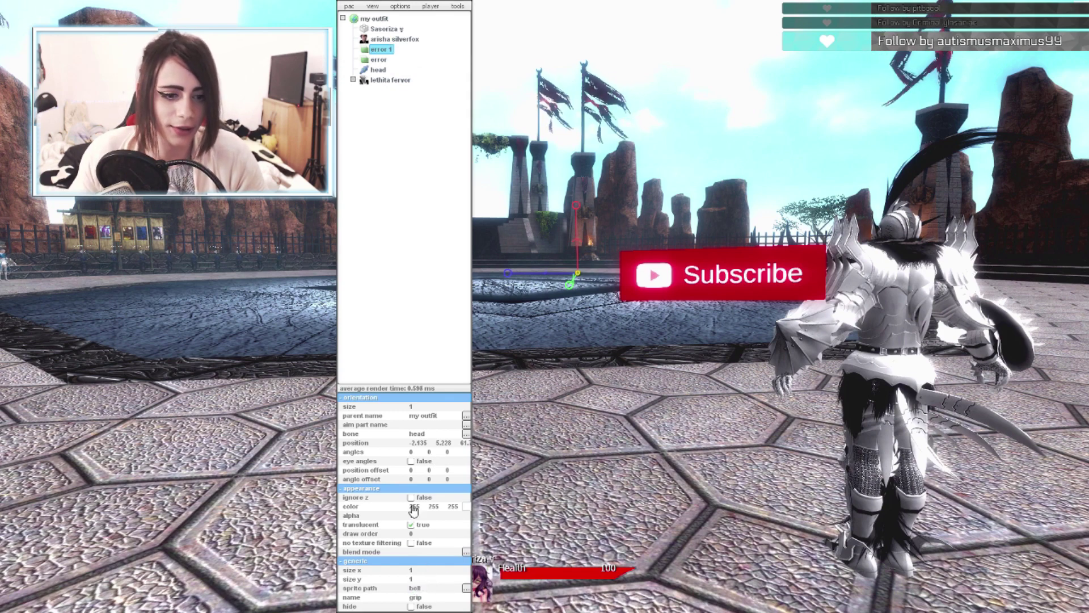
left_click_drag(423, 407, 500, 98)
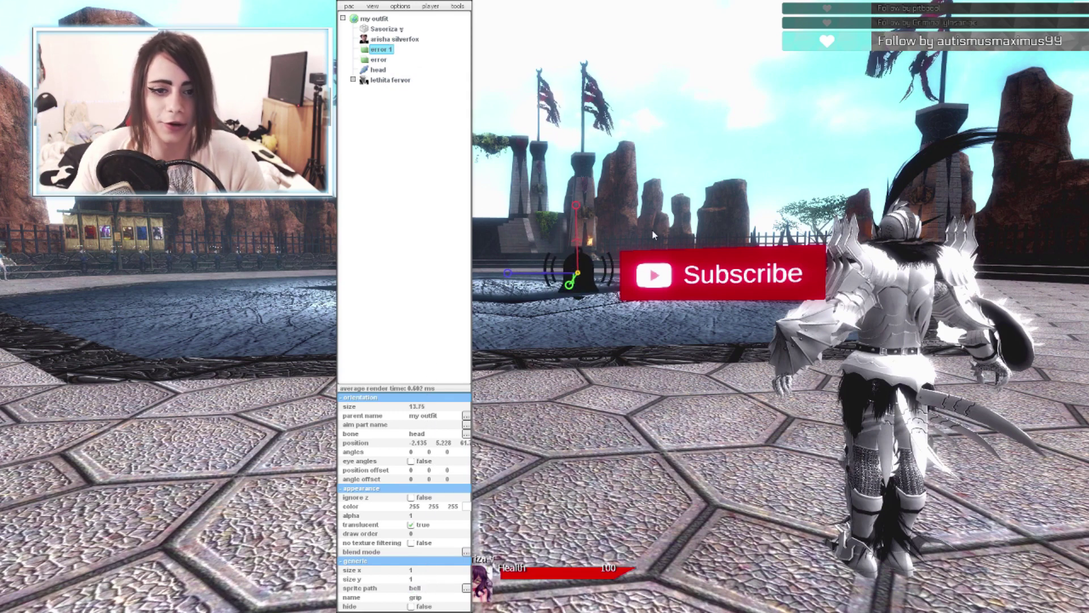
left_click_drag(579, 267, 697, 133)
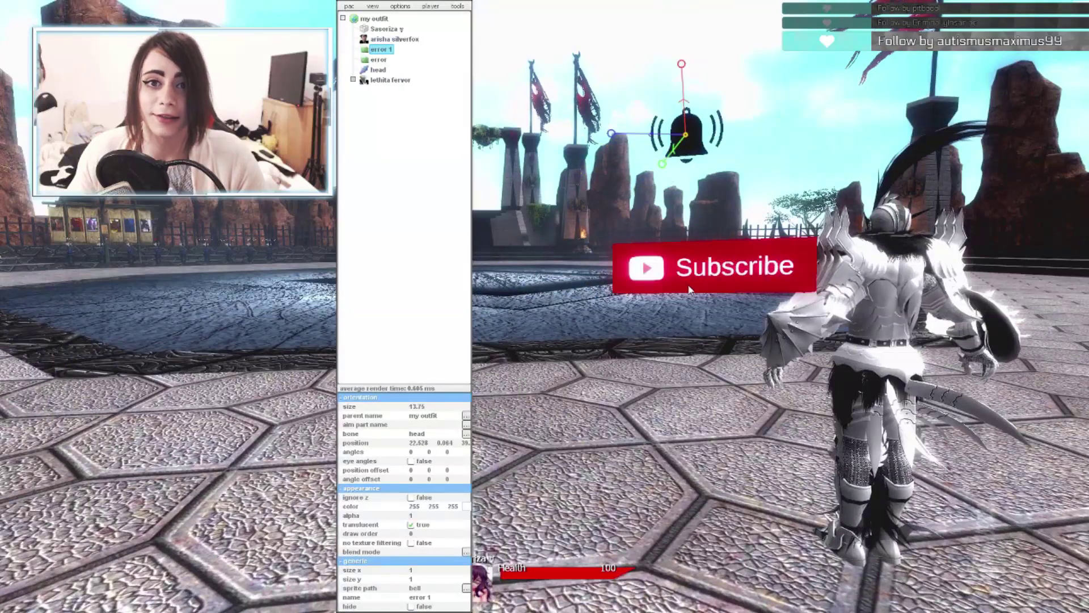